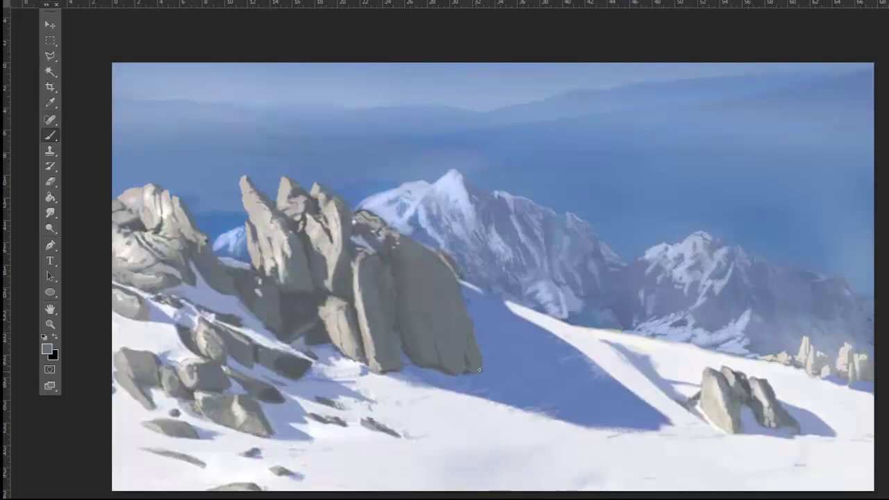
# Lasso a pointed hull shape above the slope and pick a light blue-grey colour.
pyautogui.click(51, 228)
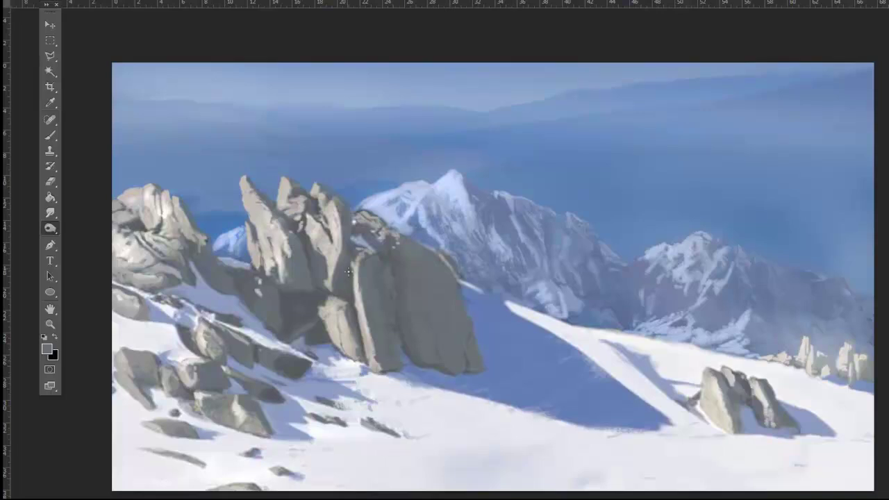
pyautogui.press('r')
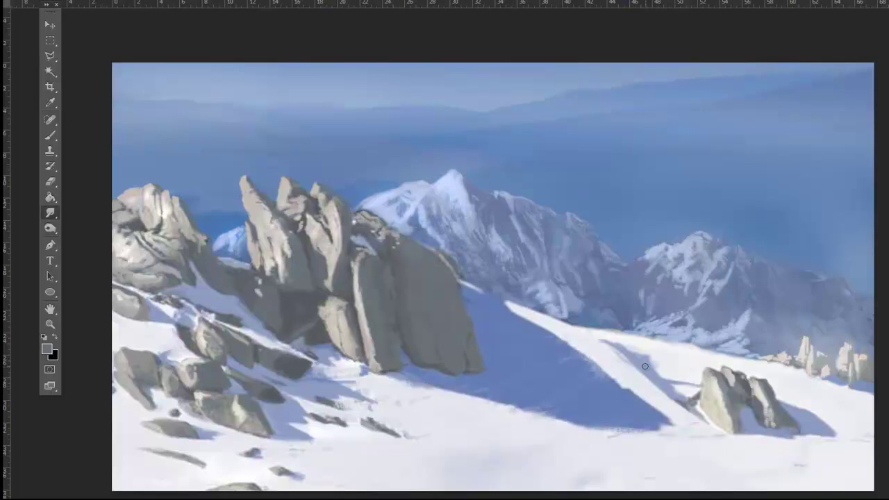
pyautogui.press('l')
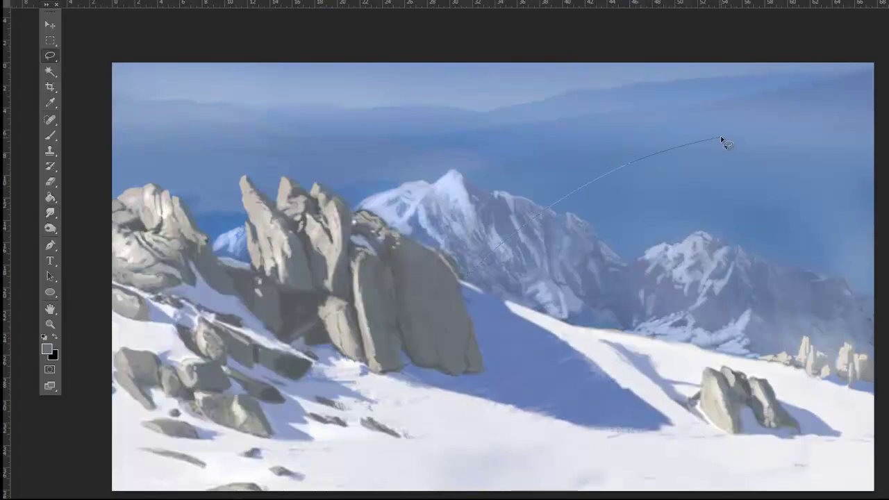
pyautogui.moveTo(629, 338); pyautogui.dragTo(464, 282)
pyautogui.click(47, 349)
pyautogui.press('Return')
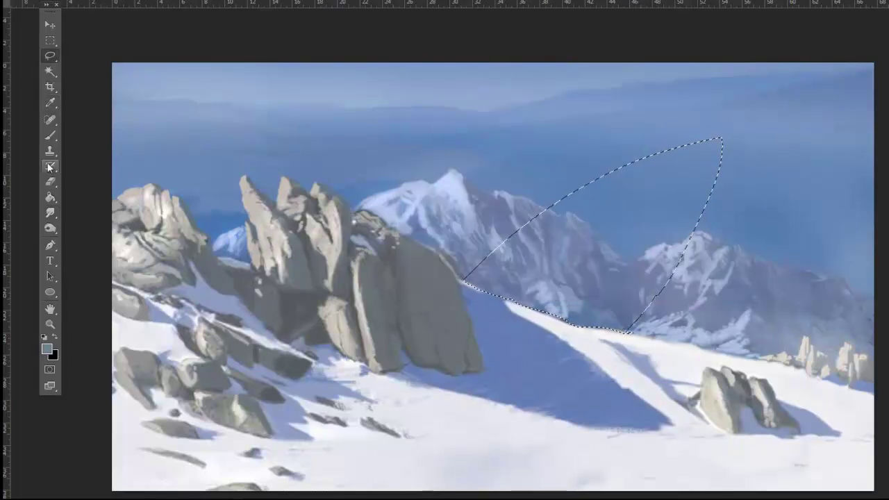
# Fill the hull outline with a gradient running white on the left to black on the right.
pyautogui.click(50, 198)
pyautogui.moveTo(695, 153); pyautogui.dragTo(626, 327)
pyautogui.moveTo(612, 159); pyautogui.dragTo(639, 326)
pyautogui.moveTo(486, 271)
pyautogui.mouseDown()
pyautogui.moveTo(667, 230)
pyautogui.moveTo(737, 331)
pyautogui.mouseUp()
# Try fading the gradient to about 60%, keep the full gradient, and deselect the hull.
pyautogui.hotkey('ctrl', 'shift', 'f')
pyautogui.moveTo(819, 365); pyautogui.dragTo(794, 373)
pyautogui.press('Escape')
pyautogui.hotkey('ctrl', 'z')
pyautogui.hotkey('alt', 'e')
pyautogui.press('Escape')
pyautogui.hotkey('ctrl', 'z')
pyautogui.hotkey('ctrl', 'd')
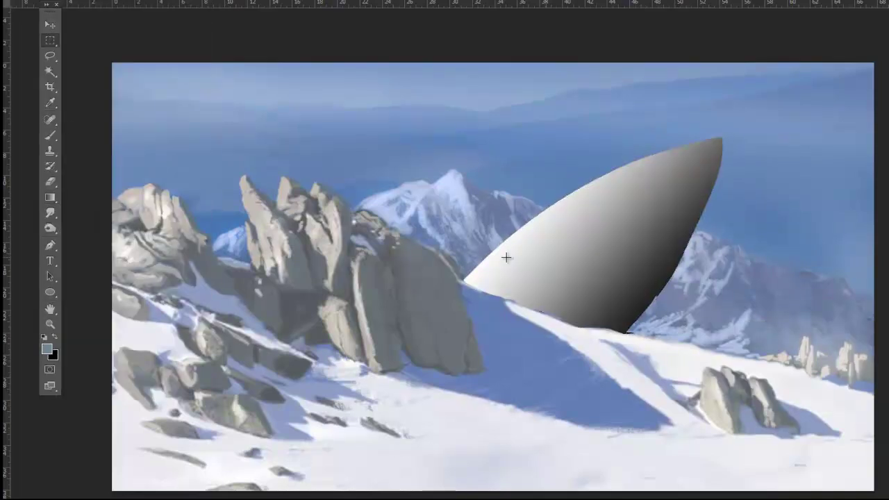
# Paint a dark fin below the hull and try, then undo, a thin very light blue stroke.
pyautogui.press('b')
pyautogui.moveTo(657, 300); pyautogui.dragTo(647, 326)
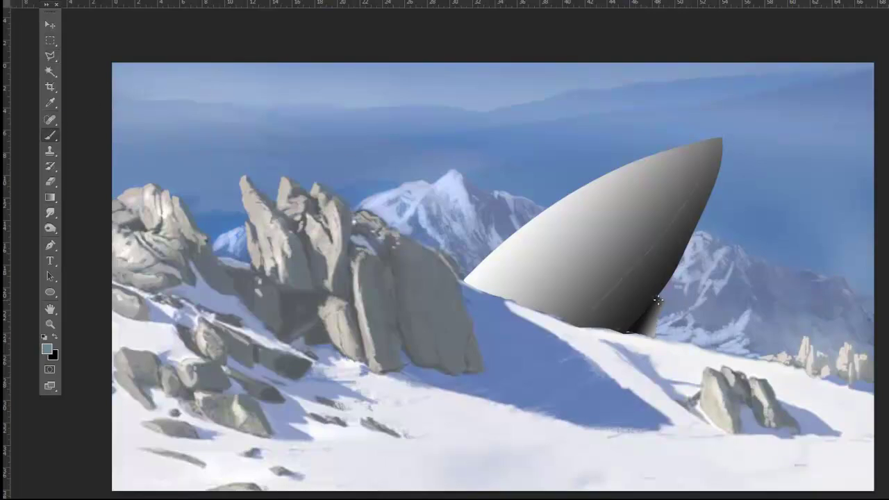
pyautogui.keyDown('alt'); pyautogui.click(574, 192); pyautogui.keyUp('alt')
pyautogui.hotkey('ctrl', 'z')
# After a pass with the Smudge tool, switch the brush to a bristle tip.
pyautogui.click(50, 213)
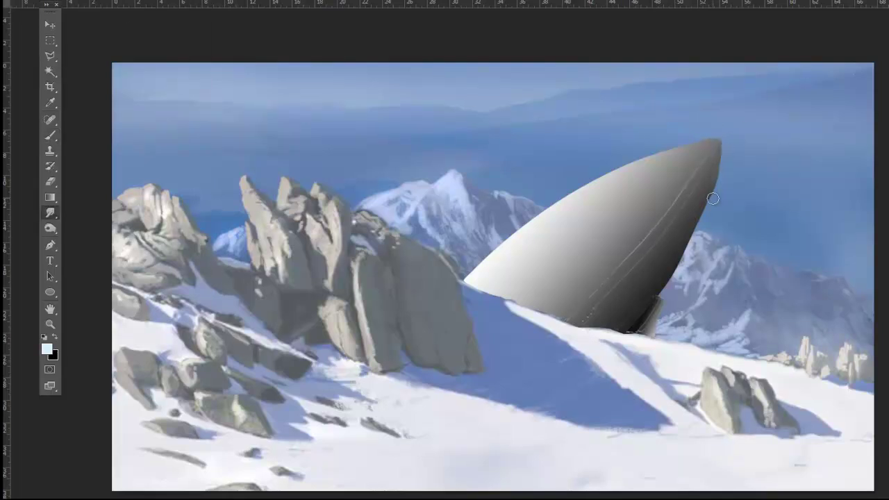
pyautogui.click(50, 134)
pyautogui.rightClick(139, 92)
pyautogui.click(150, 68)
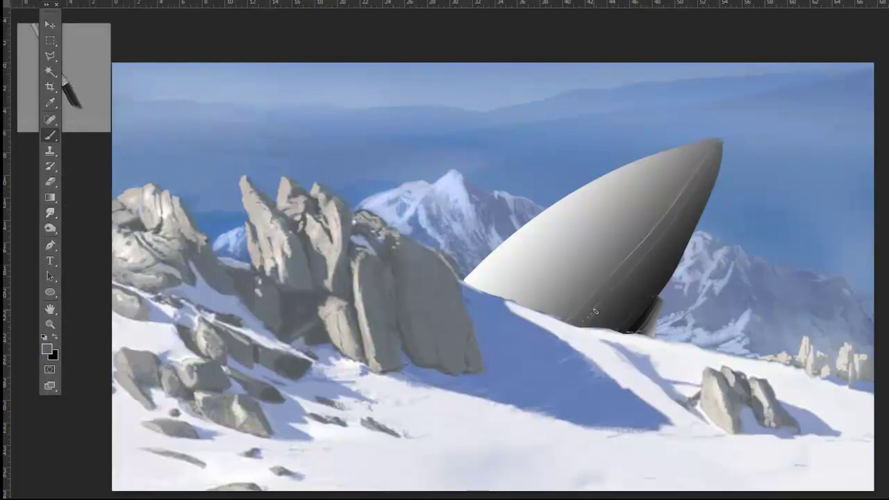
# Paste the sci-fi panel texture and pin its edges with Puppet Warp.
pyautogui.hotkey('ctrl', 'v')
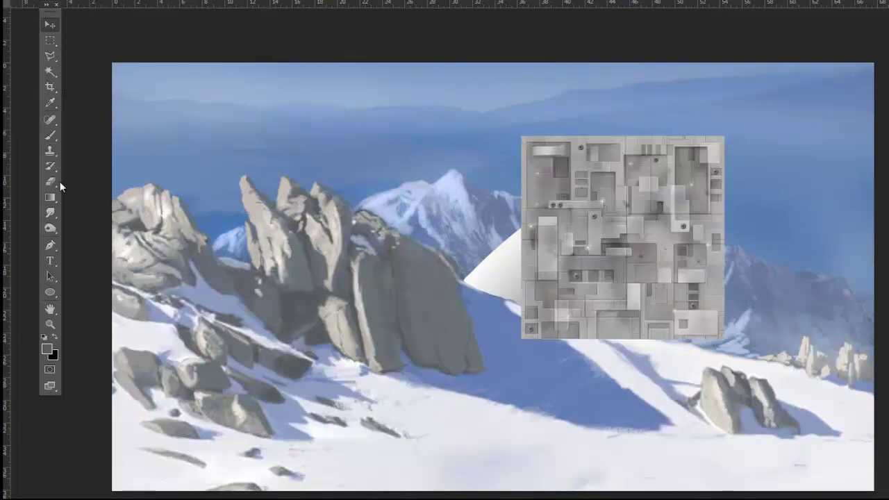
pyautogui.click(59, 2)
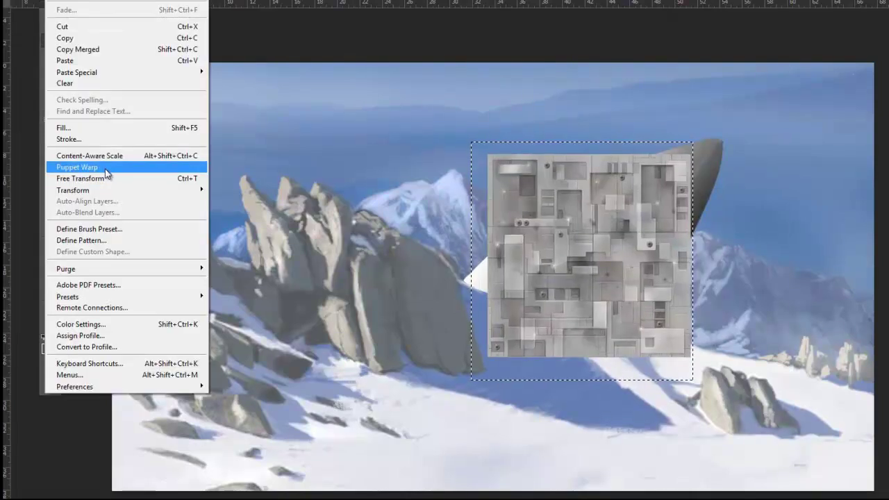
pyautogui.click(76, 167)
pyautogui.click(490, 156)
pyautogui.click(488, 315)
pyautogui.click(523, 355)
pyautogui.click(605, 355)
pyautogui.click(687, 297)
pyautogui.click(488, 229)
pyautogui.click(632, 154)
pyautogui.click(663, 154)
# Drag the warp pins to pull the left edge in and slant the texture's top into a point.
pyautogui.moveTo(490, 157); pyautogui.dragTo(520, 188)
pyautogui.moveTo(488, 276)
pyautogui.mouseDown()
pyautogui.moveTo(477, 288)
pyautogui.moveTo(462, 278)
pyautogui.mouseUp()
pyautogui.moveTo(531, 157); pyautogui.dragTo(567, 176)
pyautogui.moveTo(606, 155); pyautogui.dragTo(625, 165)
pyautogui.moveTo(690, 156); pyautogui.dragTo(718, 139)
pyautogui.moveTo(687, 203); pyautogui.dragTo(702, 209)
pyautogui.click(723, 147)
pyautogui.moveTo(514, 184)
pyautogui.mouseDown()
pyautogui.moveTo(536, 204)
pyautogui.moveTo(560, 200)
pyautogui.mouseUp()
# Fit the texture's lower and bottom edges to the snow slope and pull its right side inward.
pyautogui.moveTo(490, 353); pyautogui.dragTo(517, 299)
pyautogui.moveTo(523, 355)
pyautogui.mouseDown()
pyautogui.moveTo(563, 285)
pyautogui.moveTo(586, 302)
pyautogui.mouseUp()
pyautogui.moveTo(525, 278); pyautogui.dragTo(528, 300)
pyautogui.moveTo(586, 326)
pyautogui.mouseDown()
pyautogui.moveTo(594, 344)
pyautogui.moveTo(620, 330)
pyautogui.mouseUp()
pyautogui.moveTo(686, 356)
pyautogui.mouseDown()
pyautogui.moveTo(685, 341)
pyautogui.moveTo(646, 330)
pyautogui.mouseUp()
pyautogui.moveTo(686, 297); pyautogui.dragTo(660, 300)
pyautogui.moveTo(687, 268); pyautogui.dragTo(676, 259)
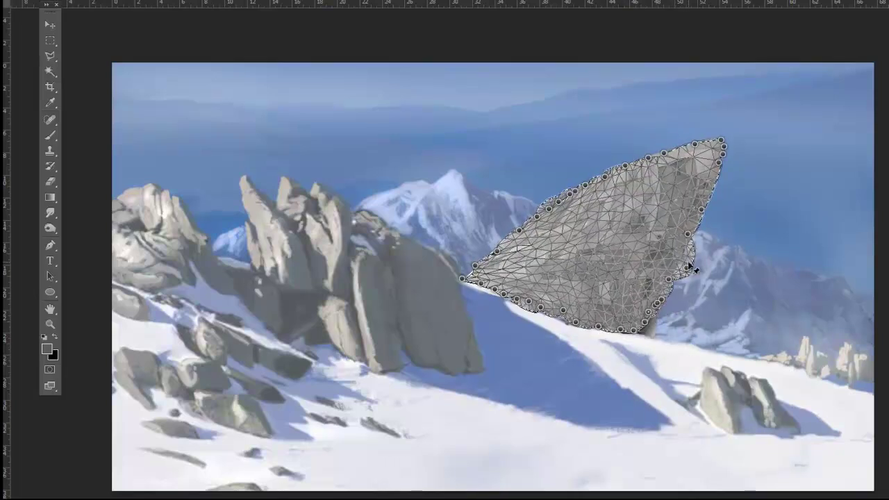
# Apply the warp, then cycle the texture's blend mode and erase parts of it.
pyautogui.press('Return')
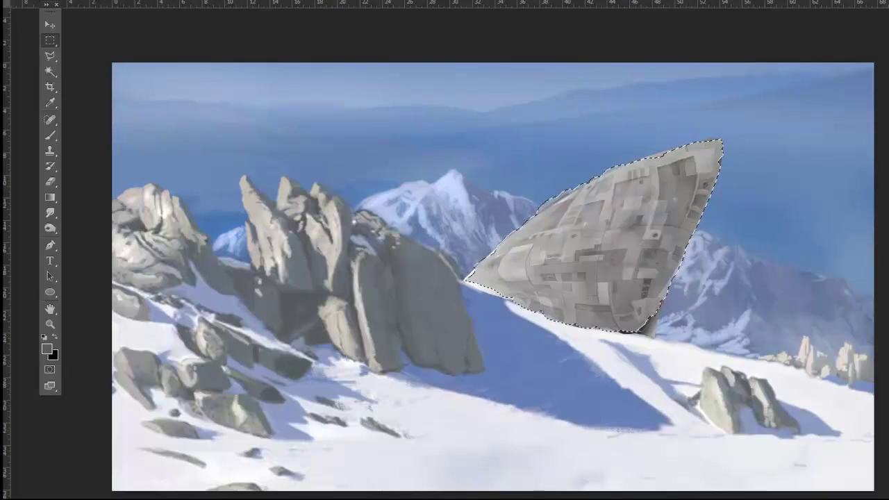
pyautogui.hotkey('ctrl', 'd')
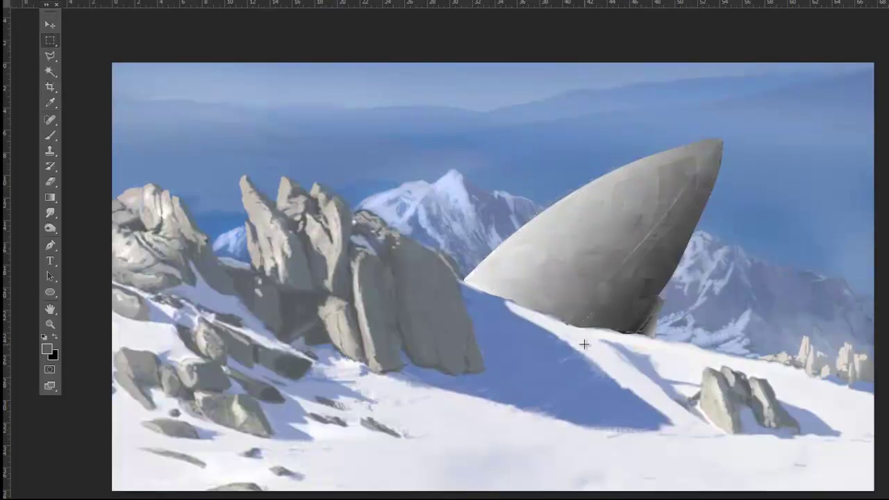
pyautogui.hotkey('shift', '+')
pyautogui.hotkey('shift', '+')
pyautogui.hotkey('shift', '+')
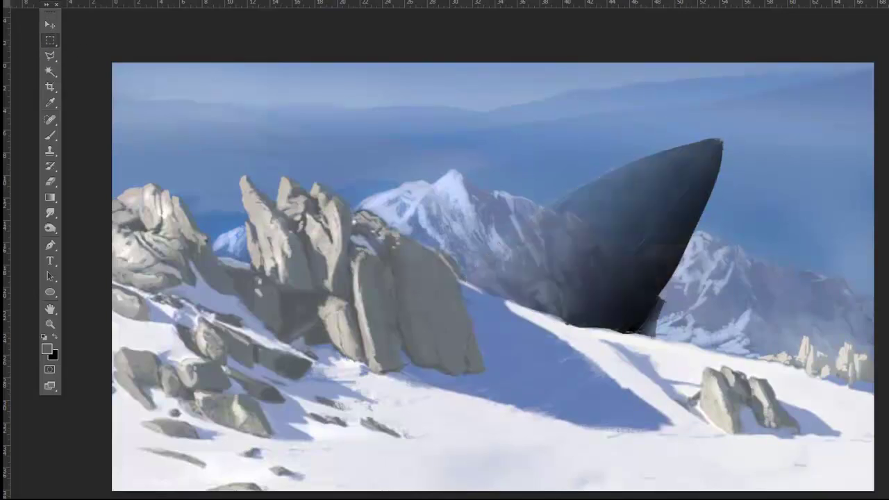
pyautogui.press('e')
pyautogui.hotkey('shift', '+')
pyautogui.hotkey('shift', '+')
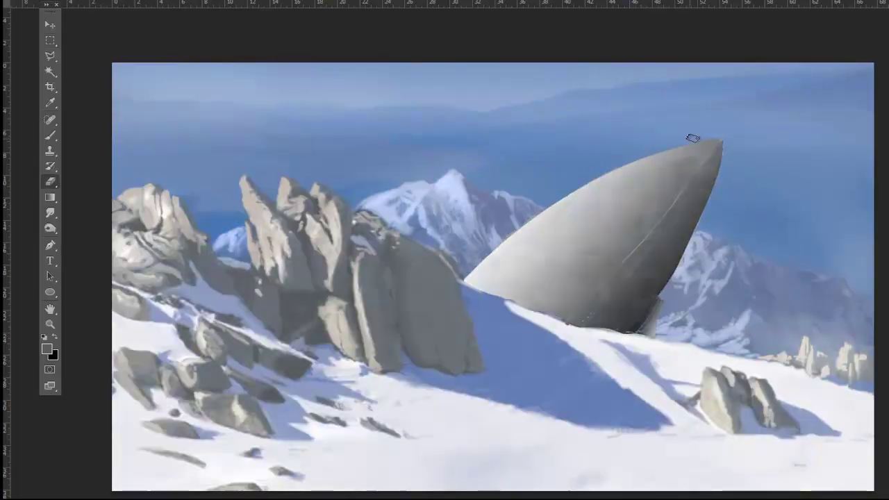
# Paint a grey stroke and dark damage marks at the ship's base, plus a small mark higher on the hull.
pyautogui.press('b')
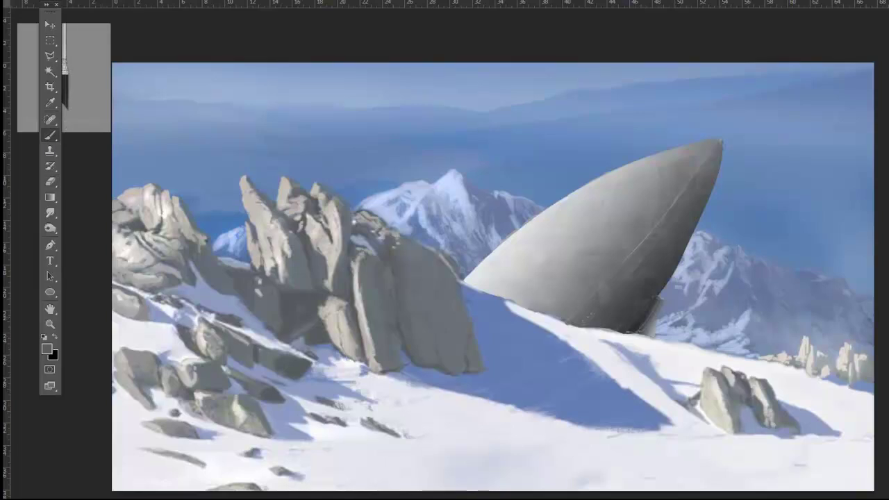
pyautogui.moveTo(497, 293)
pyautogui.mouseDown()
pyautogui.moveTo(531, 290)
pyautogui.moveTo(555, 300)
pyautogui.mouseUp()
pyautogui.press('o')
pyautogui.press('b')
pyautogui.moveTo(515, 299)
pyautogui.mouseDown()
pyautogui.moveTo(527, 292)
pyautogui.moveTo(533, 306)
pyautogui.moveTo(509, 301)
pyautogui.mouseUp()
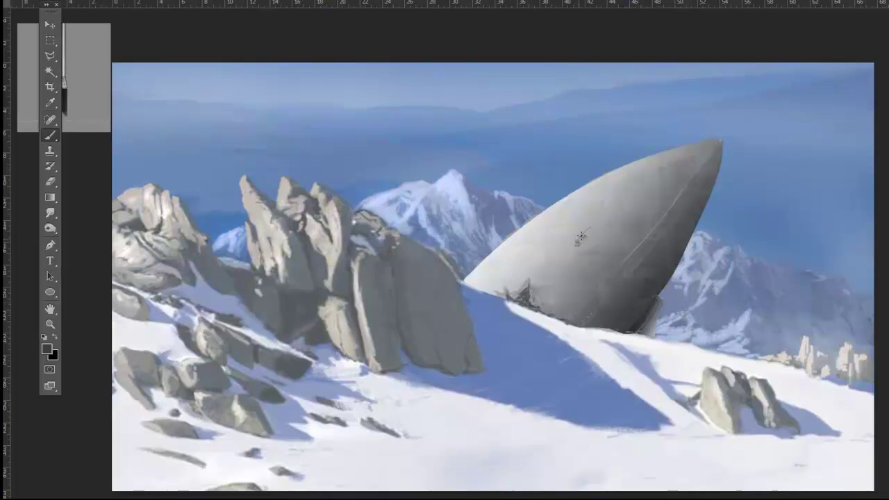
pyautogui.moveTo(578, 244); pyautogui.dragTo(594, 235)
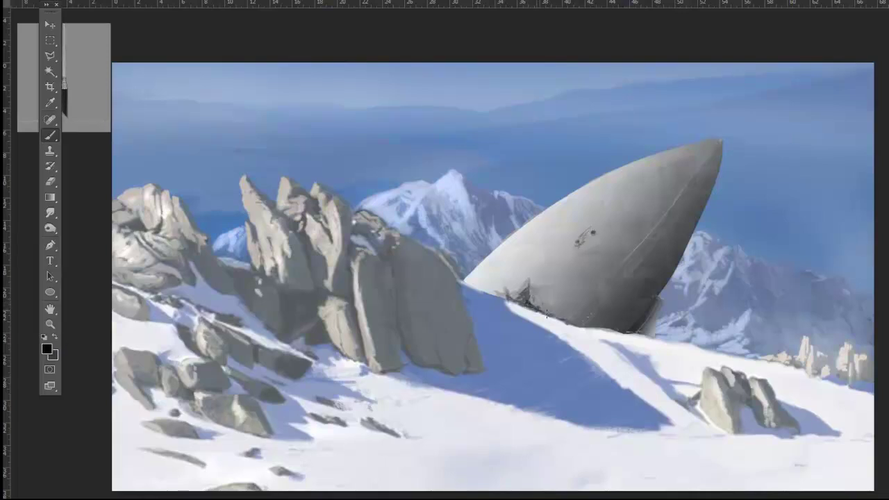
# Lasso the slope out to the right-hand rocks, wash them with soft blue, and deselect.
pyautogui.press('l')
pyautogui.moveTo(596, 330); pyautogui.dragTo(879, 381)
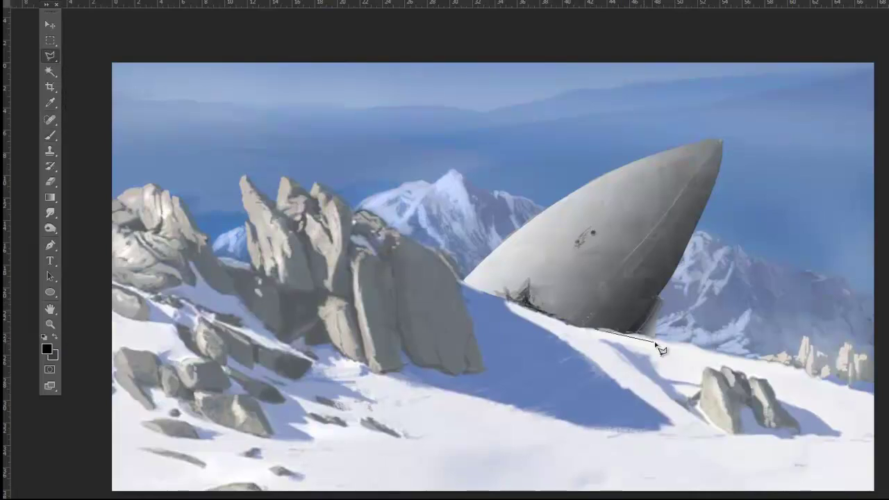
pyautogui.moveTo(822, 362); pyautogui.dragTo(778, 356)
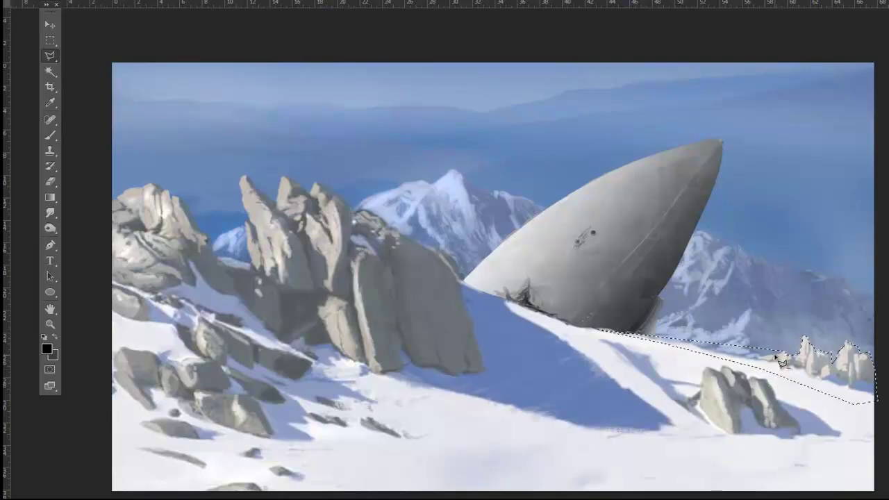
pyautogui.press('b')
pyautogui.keyDown('alt'); pyautogui.click(769, 361); pyautogui.keyUp('alt')
pyautogui.moveTo(767, 364)
pyautogui.mouseDown()
pyautogui.moveTo(806, 364)
pyautogui.moveTo(862, 396)
pyautogui.moveTo(848, 368)
pyautogui.moveTo(873, 402)
pyautogui.mouseUp()
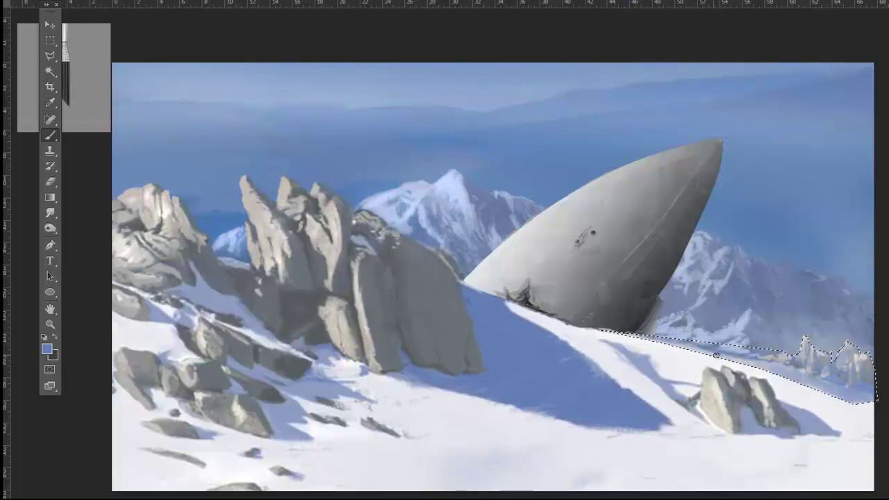
pyautogui.hotkey('ctrl', 'd')
pyautogui.press('m')
pyautogui.press('b')
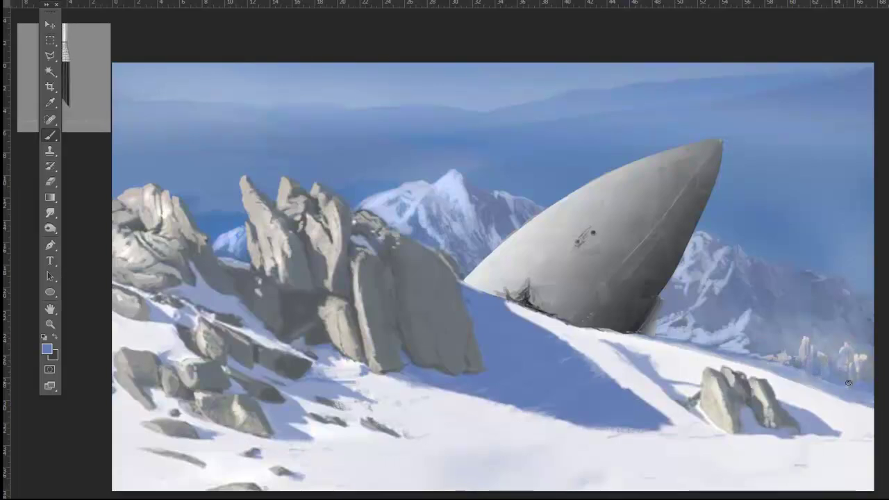
pyautogui.click(55, 214)
# Dodge the hull's dark marks, upper edge and left side to brighten them.
pyautogui.press('o')
pyautogui.moveTo(593, 234); pyautogui.dragTo(593, 231)
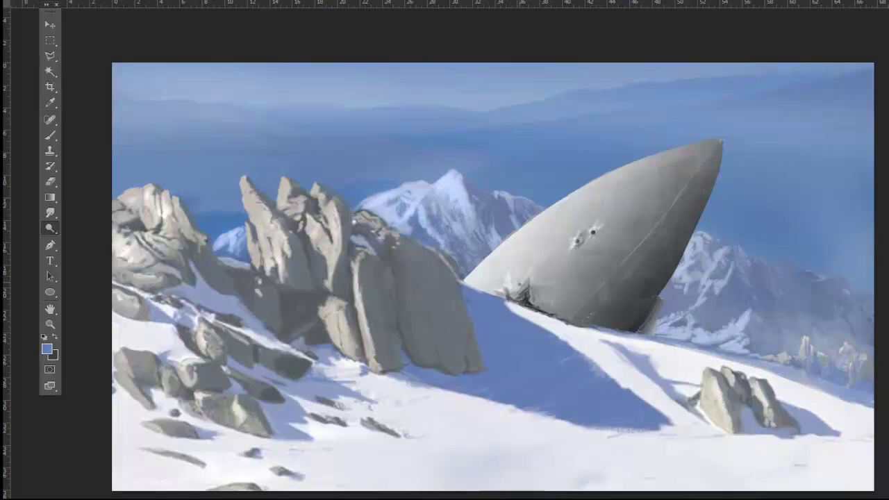
pyautogui.moveTo(547, 214); pyautogui.dragTo(683, 157)
pyautogui.moveTo(489, 269)
pyautogui.mouseDown()
pyautogui.moveTo(548, 237)
pyautogui.moveTo(573, 234)
pyautogui.moveTo(667, 159)
pyautogui.moveTo(706, 148)
pyautogui.mouseUp()
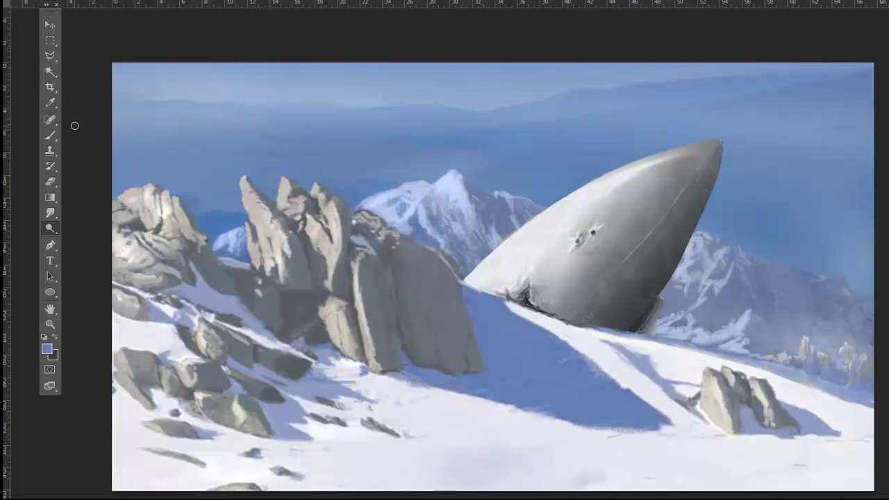
# Paint a large soft white glow over the upper-left sky and fade it to be much fainter.
pyautogui.press('b')
pyautogui.click(47, 348)
pyautogui.moveTo(500, 115); pyautogui.dragTo(413, 117)
pyautogui.press('Return')
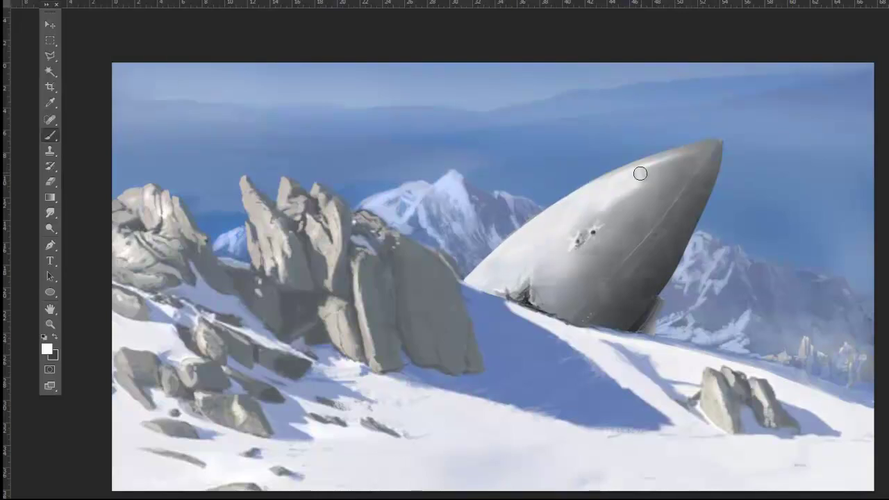
pyautogui.press(']')
pyautogui.press(']')
pyautogui.press(']')
pyautogui.moveTo(208, 174); pyautogui.dragTo(174, 128)
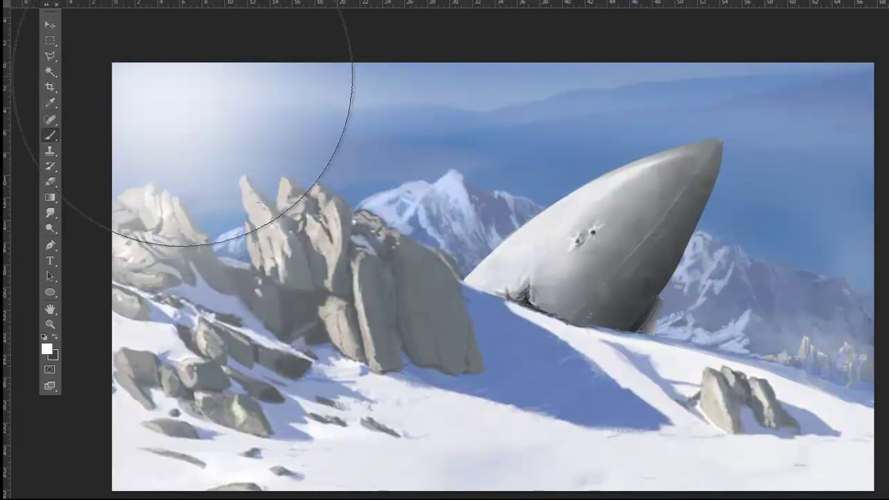
pyautogui.hotkey('ctrl', 'shift', 'f')
pyautogui.click(857, 347)
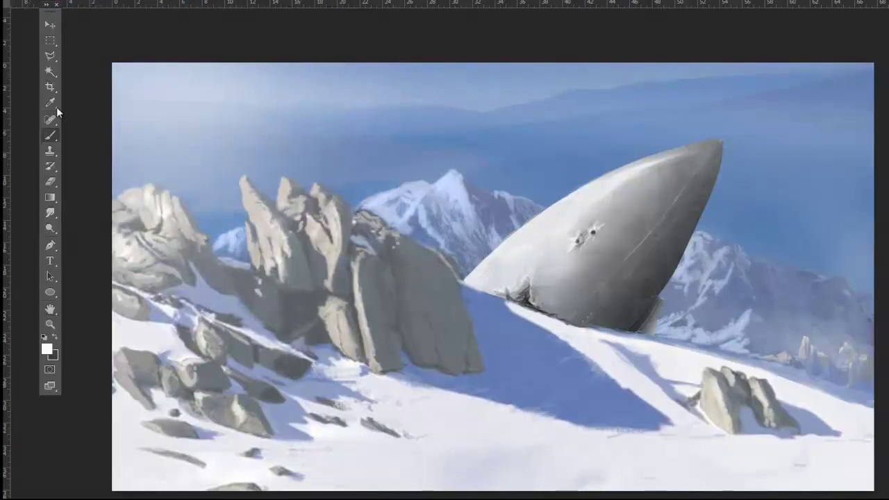
# With a new brush tip and dark colour, paint dark strokes along the ship's lower edge.
pyautogui.rightClick(56, 108)
pyautogui.click(63, 118)
pyautogui.click(55, 337)
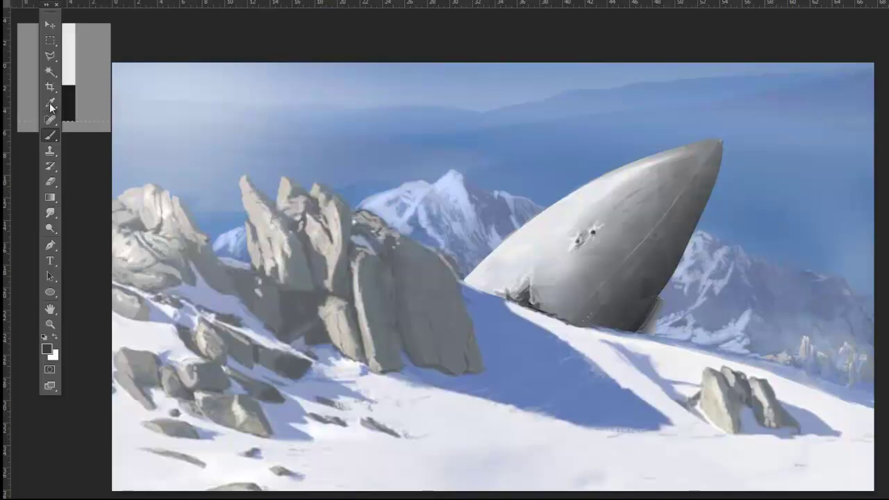
pyautogui.press('x')
pyautogui.click(47, 349)
pyautogui.click(693, 111)
pyautogui.moveTo(657, 306); pyautogui.dragTo(634, 334)
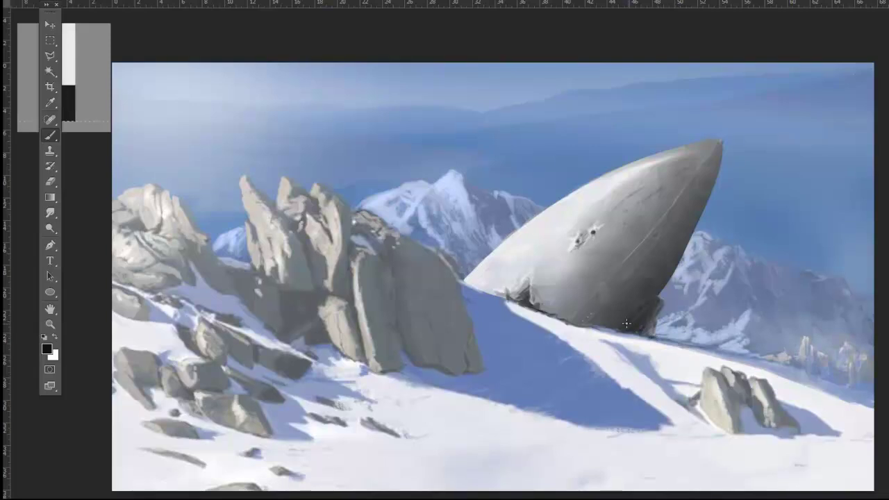
pyautogui.keyDown('alt'); pyautogui.click(123, 155); pyautogui.keyUp('alt')
# Zoom in on the hull and paint a dark stroke along its lower edge.
pyautogui.click(47, 349)
pyautogui.press('Return')
pyautogui.press('z')
pyautogui.click(646, 293)
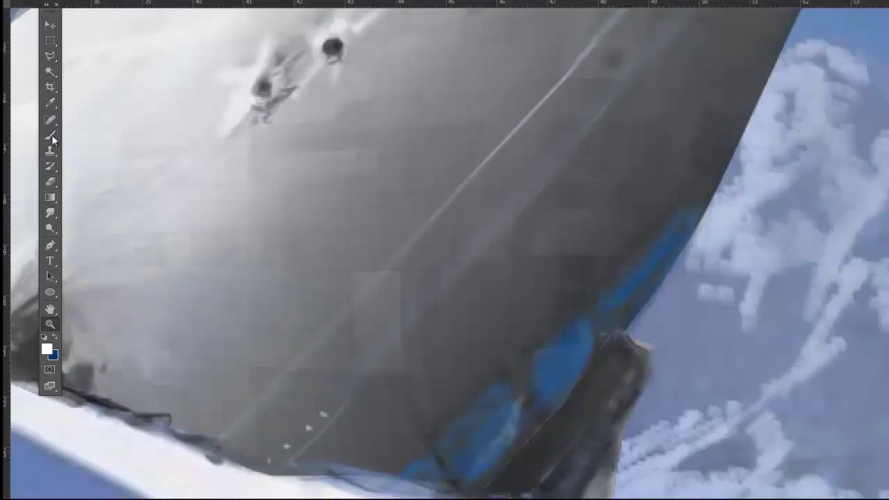
pyautogui.press('b')
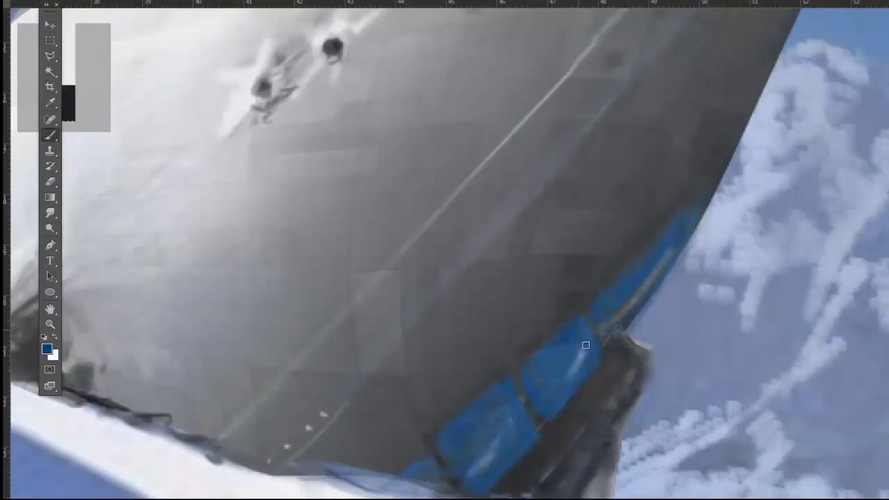
pyautogui.press('d')
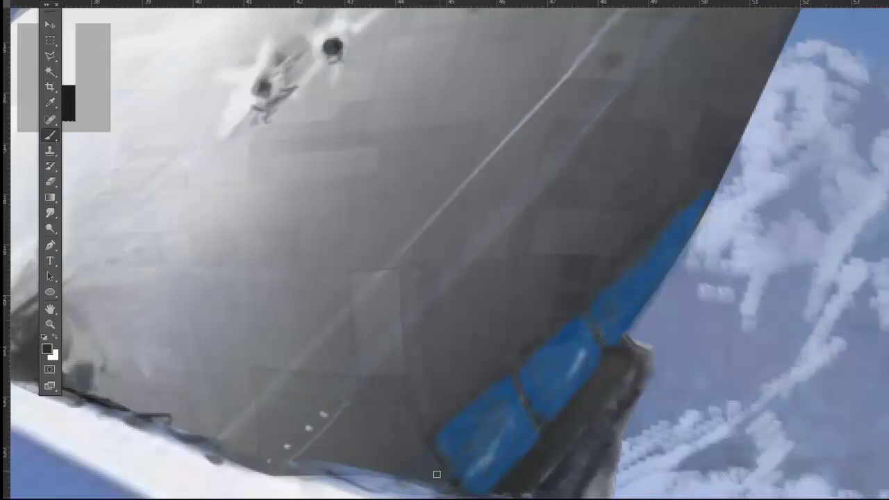
pyautogui.moveTo(411, 459); pyautogui.dragTo(450, 492)
pyautogui.moveTo(169, 421); pyautogui.dragTo(228, 451)
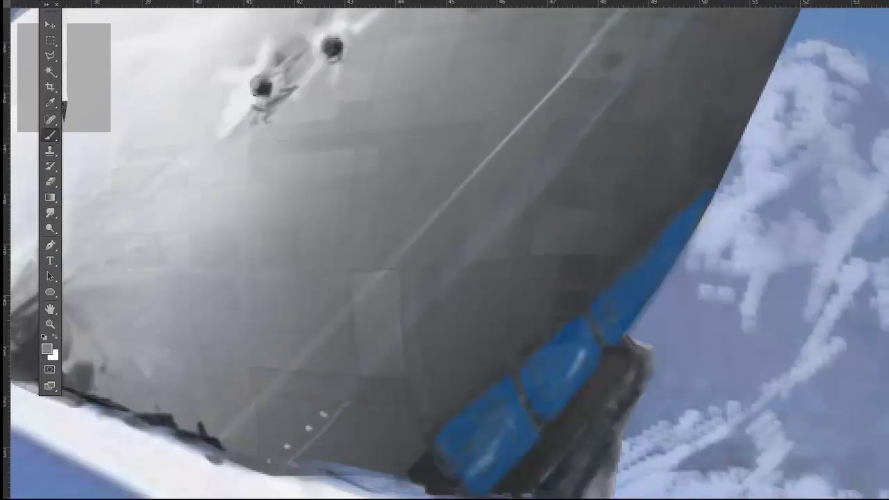
# Paint two new bullet holes on the hull and smudge streaks out from them.
pyautogui.press('d')
pyautogui.click(196, 213)
pyautogui.click(222, 173)
pyautogui.press('r')
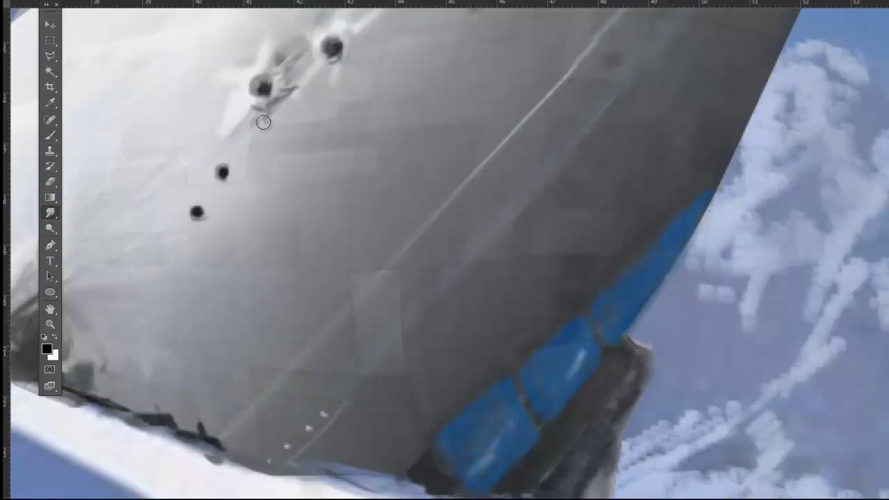
pyautogui.moveTo(261, 87); pyautogui.dragTo(254, 114)
pyautogui.moveTo(332, 48); pyautogui.dragTo(327, 64)
pyautogui.moveTo(222, 172); pyautogui.dragTo(224, 188)
# Dodge the streaks below the bullet holes and brighten the blue hull stripe up to the edge.
pyautogui.click(50, 228)
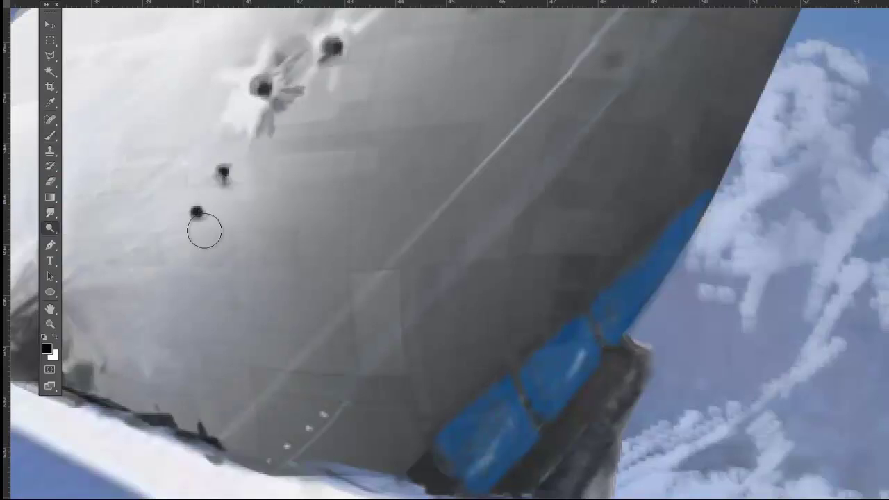
pyautogui.press('[')
pyautogui.press('[')
pyautogui.press('[')
pyautogui.moveTo(200, 219); pyautogui.dragTo(193, 243)
pyautogui.moveTo(224, 178)
pyautogui.mouseDown()
pyautogui.moveTo(210, 197)
pyautogui.moveTo(229, 222)
pyautogui.mouseUp()
pyautogui.moveTo(323, 415); pyautogui.dragTo(286, 448)
pyautogui.moveTo(512, 404); pyautogui.dragTo(507, 466)
pyautogui.moveTo(577, 389)
pyautogui.mouseDown()
pyautogui.moveTo(587, 343)
pyautogui.moveTo(688, 223)
pyautogui.mouseUp()
# Darken the blue hull panels with dark blue and paint near-black seams between them.
pyautogui.press('b')
pyautogui.keyDown('alt'); pyautogui.click(574, 191); pyautogui.keyUp('alt')
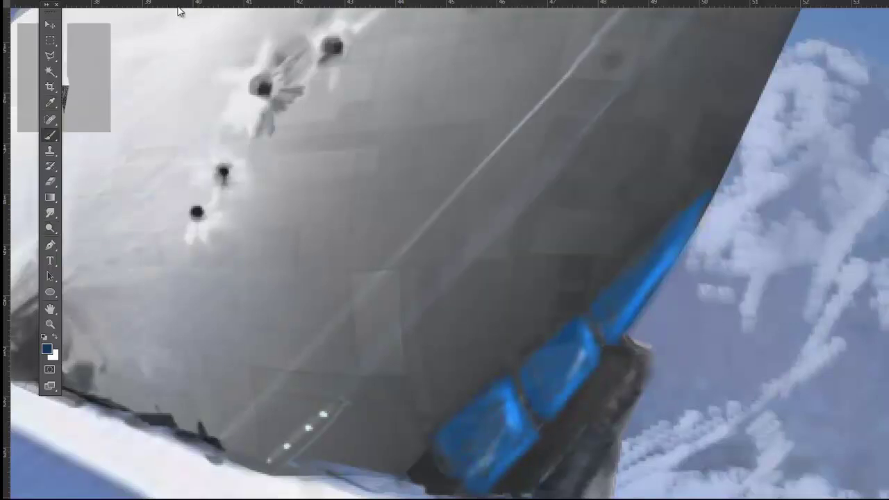
pyautogui.moveTo(580, 314); pyautogui.dragTo(541, 430)
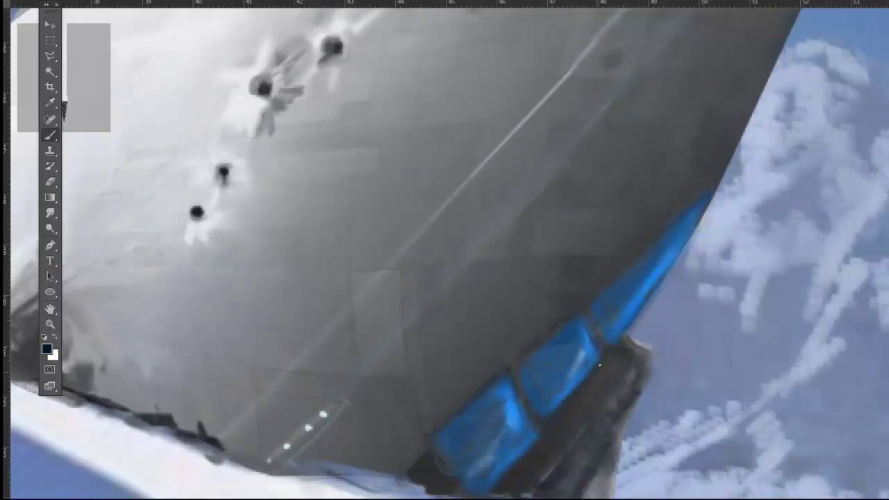
pyautogui.keyDown('alt'); pyautogui.click(436, 462); pyautogui.keyUp('alt')
pyautogui.moveTo(514, 356); pyautogui.dragTo(505, 376)
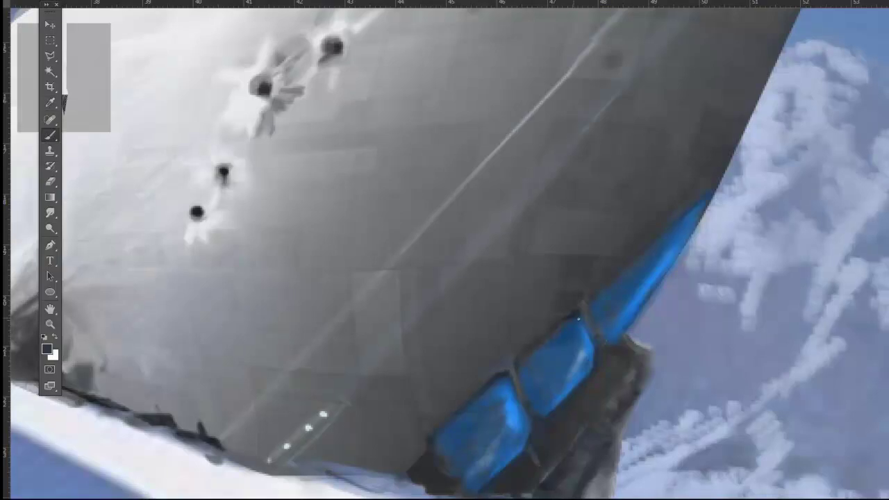
pyautogui.press('r')
pyautogui.moveTo(650, 337); pyautogui.dragTo(634, 372)
pyautogui.moveTo(605, 486); pyautogui.dragTo(587, 451)
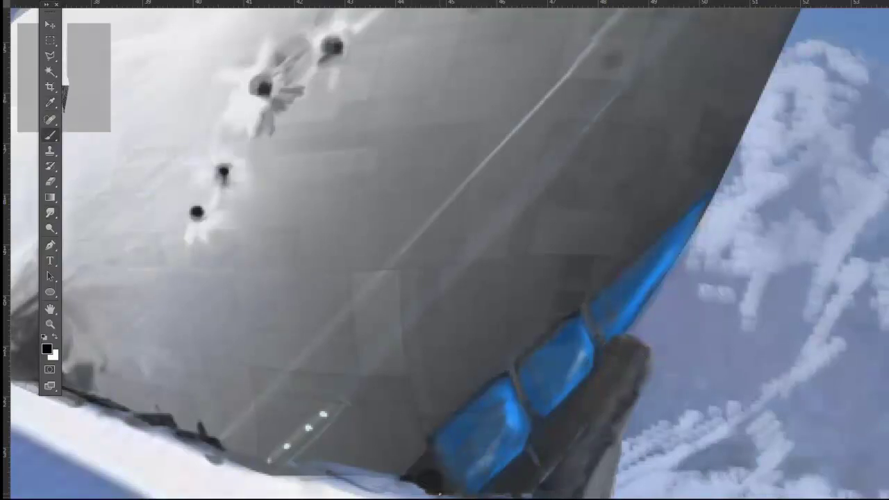
# Paint a dark torn gash where the crumpled front end meets the snow.
pyautogui.press('b')
pyautogui.moveTo(452, 487); pyautogui.dragTo(551, 487)
pyautogui.moveTo(278, 347); pyautogui.dragTo(438, 347)
pyautogui.moveTo(278, 381); pyautogui.dragTo(295, 368)
pyautogui.moveTo(263, 323)
pyautogui.mouseDown()
pyautogui.moveTo(312, 343)
pyautogui.moveTo(267, 369)
pyautogui.mouseUp()
pyautogui.moveTo(298, 279)
pyautogui.mouseDown()
pyautogui.moveTo(235, 339)
pyautogui.moveTo(142, 316)
pyautogui.mouseUp()
pyautogui.press('r')
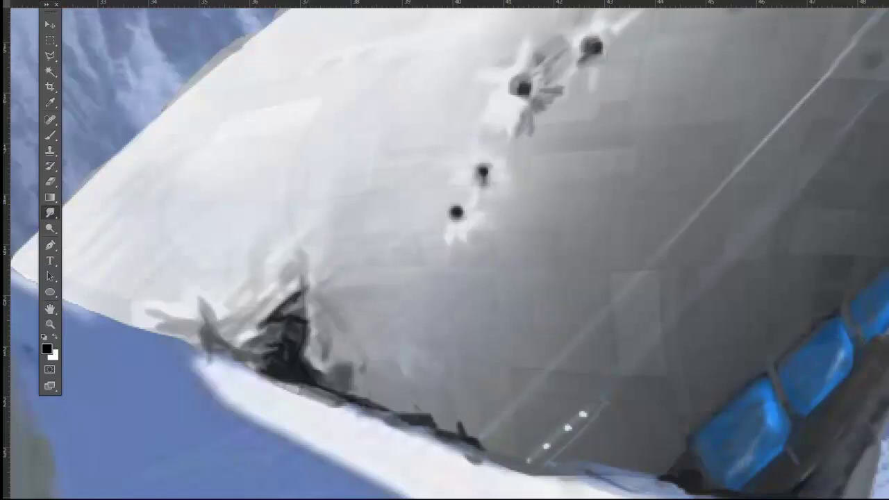
# Pan up to the sky and fit the whole crash scene on screen.
pyautogui.press('e')
pyautogui.moveTo(281, 15); pyautogui.dragTo(285, 354)
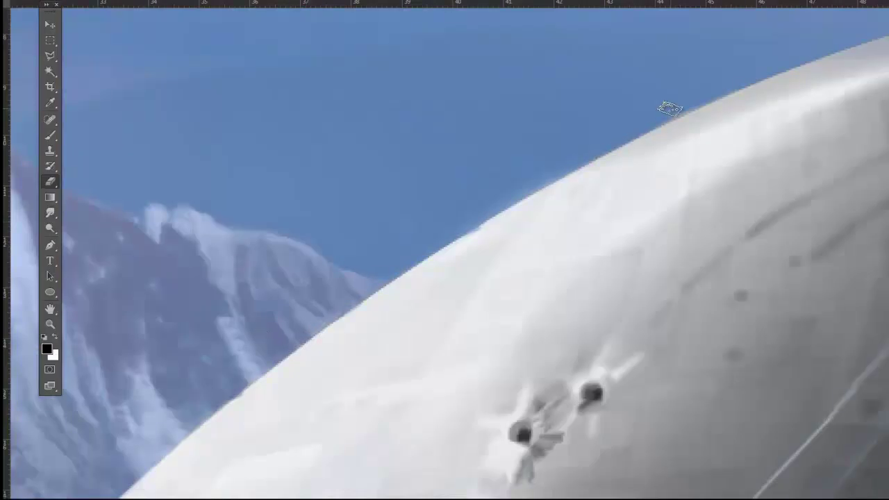
pyautogui.press('z')
pyautogui.hotkey('ctrl', '0')
# Pick red, then green, as brush colours for the accent along the blue panels.
pyautogui.click(47, 349)
pyautogui.press('Return')
pyautogui.press('b')
pyautogui.click(47, 349)
pyautogui.click(544, 185)
pyautogui.press('Return')
# Pick yellow-green and extend coloured dashes up the ship's edge.
pyautogui.click(47, 350)
pyautogui.click(532, 167)
pyautogui.click(725, 109)
pyautogui.press('z')
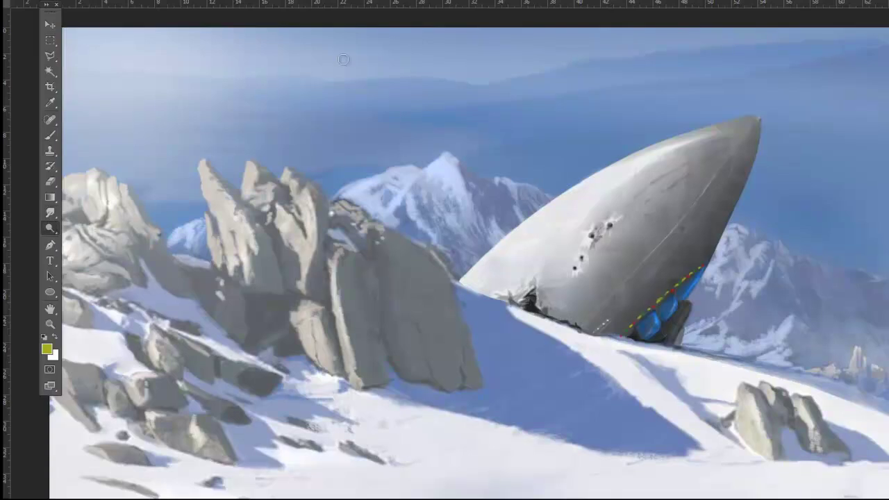
pyautogui.moveTo(667, 287); pyautogui.dragTo(710, 256)
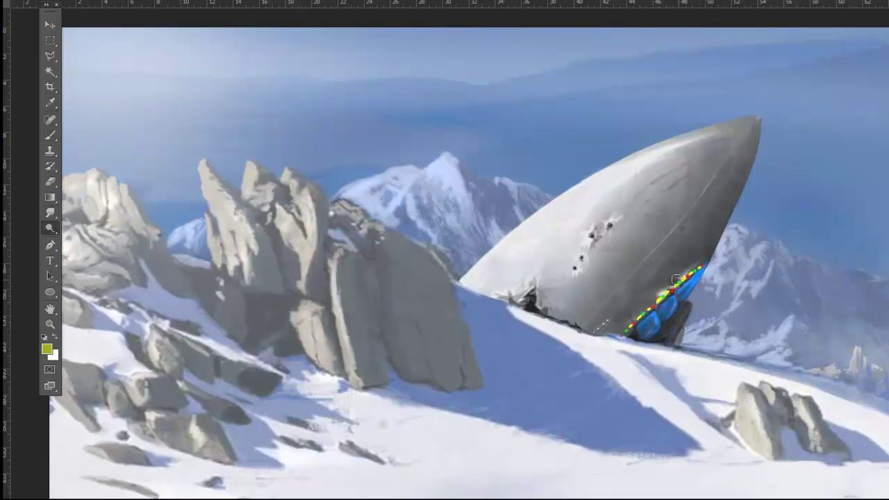
# Paint magenta dots along the ship's lower edge to thicken the strip.
pyautogui.click(47, 349)
pyautogui.click(695, 113)
pyautogui.press('b')
pyautogui.moveTo(633, 322); pyautogui.dragTo(672, 298)
pyautogui.press('o')
pyautogui.press('b')
# Choose red in the Color Picker with the Brush for the nose-tip light.
pyautogui.click(47, 349)
pyautogui.click(534, 152)
pyautogui.click(695, 111)
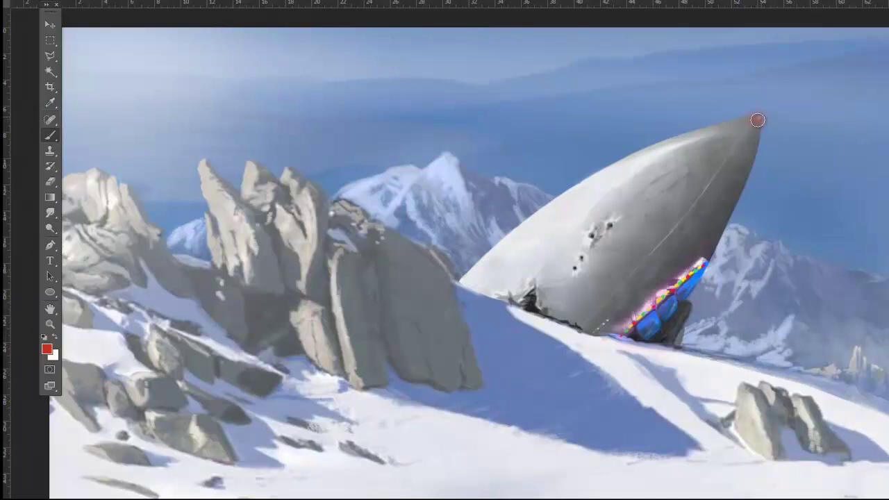
pyautogui.click(55, 141)
# Dab an orange glow on the nose tip and sweep soft white haze over hull and sky.
pyautogui.click(695, 111)
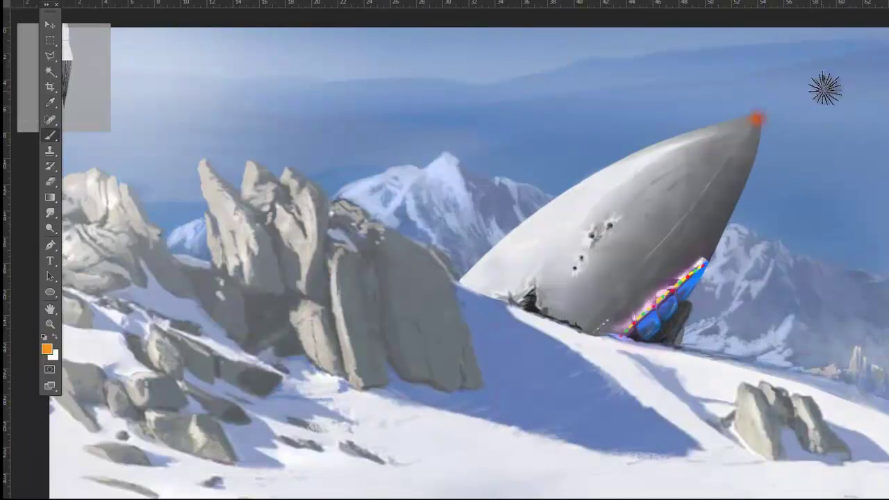
pyautogui.click(755, 117)
pyautogui.press('b')
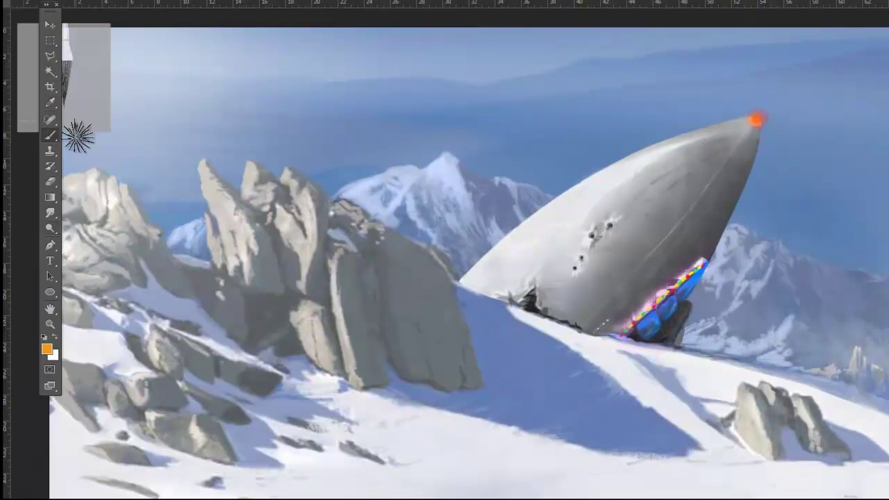
pyautogui.click(120, 93)
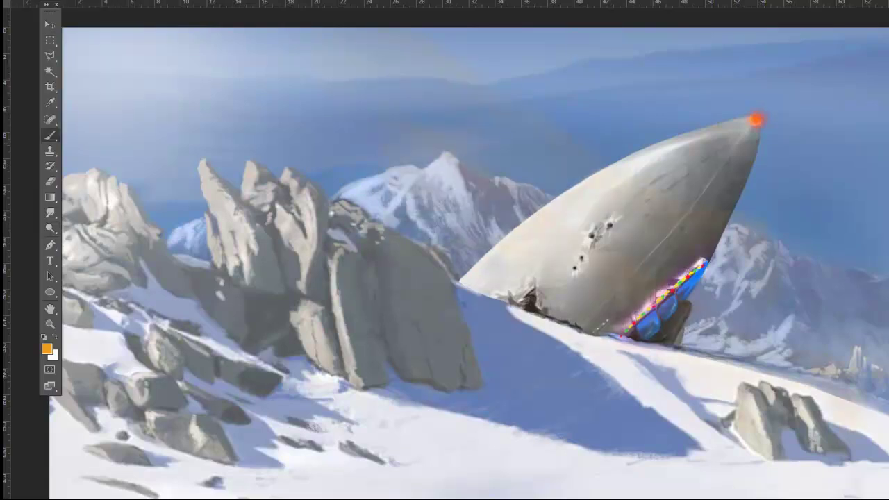
pyautogui.press('x')
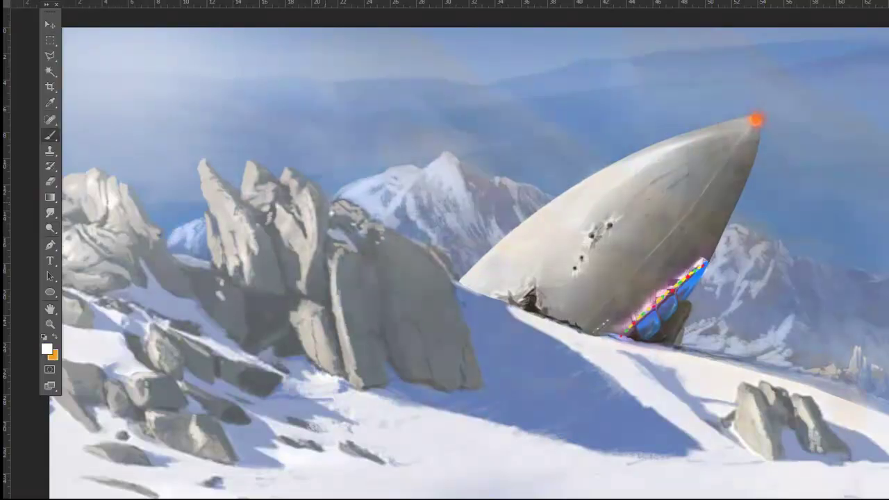
pyautogui.moveTo(612, 278); pyautogui.dragTo(743, 160)
pyautogui.moveTo(160, 91); pyautogui.dragTo(861, 83)
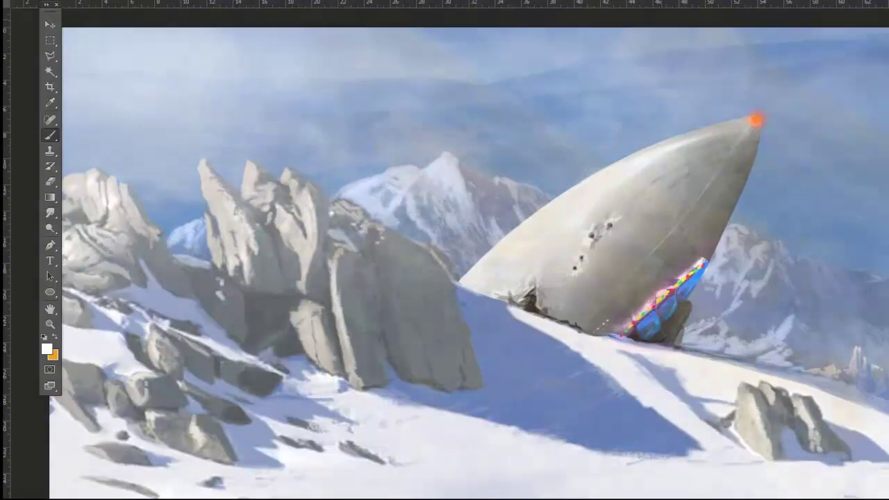
# Sample the hull grey and paint three small dark skiers on the slope.
pyautogui.rightClick(93, 144)
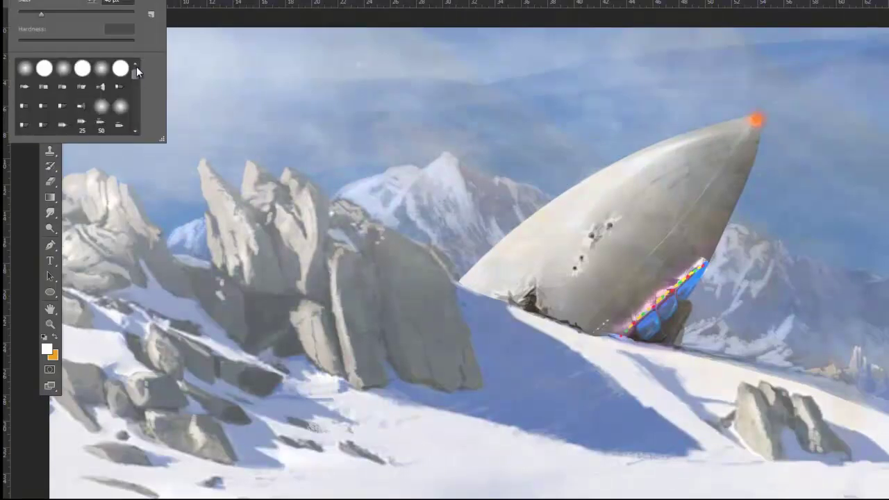
pyautogui.keyDown('alt'); pyautogui.click(573, 191); pyautogui.keyUp('alt')
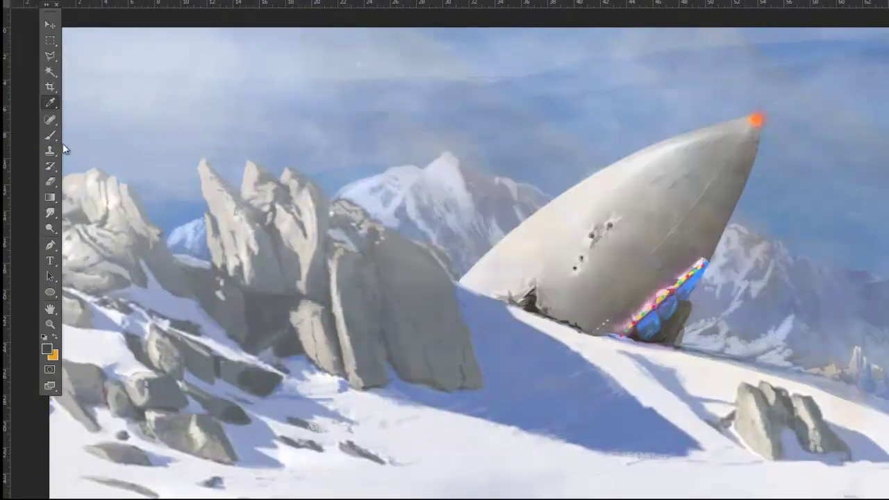
pyautogui.moveTo(582, 353); pyautogui.dragTo(591, 370)
pyautogui.moveTo(576, 335); pyautogui.dragTo(577, 341)
pyautogui.moveTo(537, 445)
pyautogui.mouseDown()
pyautogui.moveTo(539, 497)
pyautogui.moveTo(551, 468)
pyautogui.moveTo(554, 486)
pyautogui.moveTo(511, 486)
pyautogui.mouseUp()
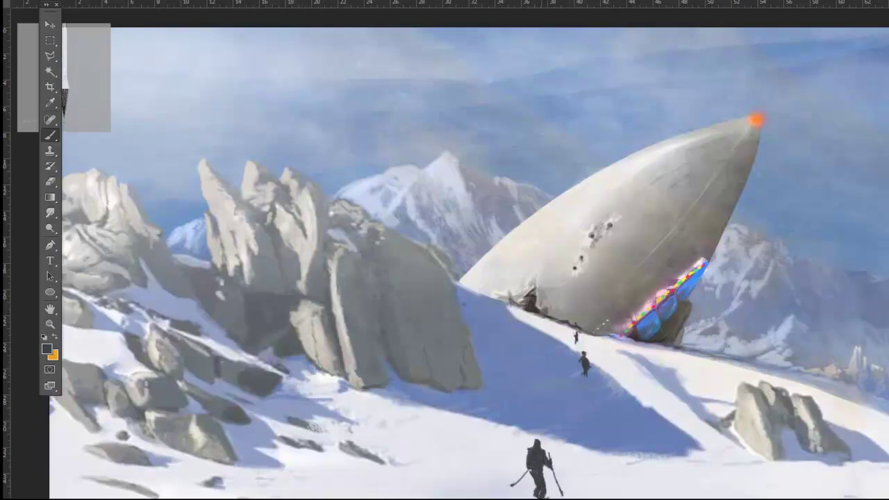
# Paint blue-grey snow over the small figure and lighten spots with the Dodge tool.
pyautogui.keyDown('alt'); pyautogui.click(588, 374); pyautogui.keyUp('alt')
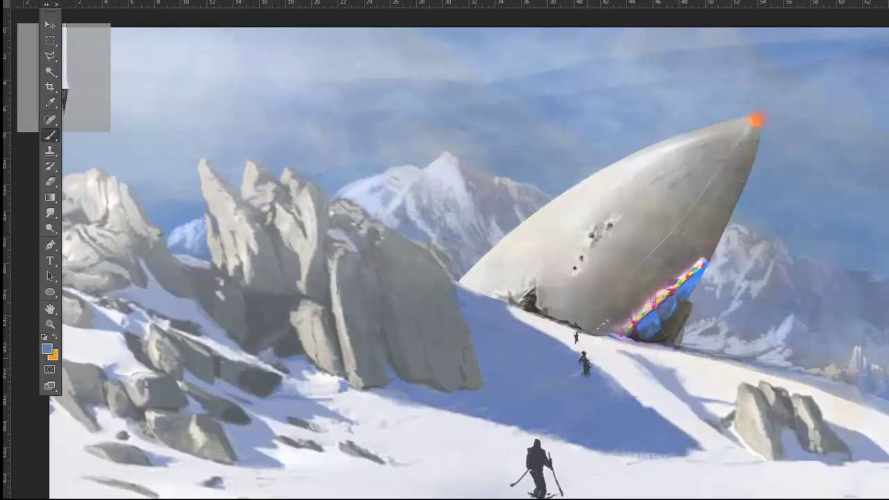
pyautogui.moveTo(586, 356); pyautogui.dragTo(588, 375)
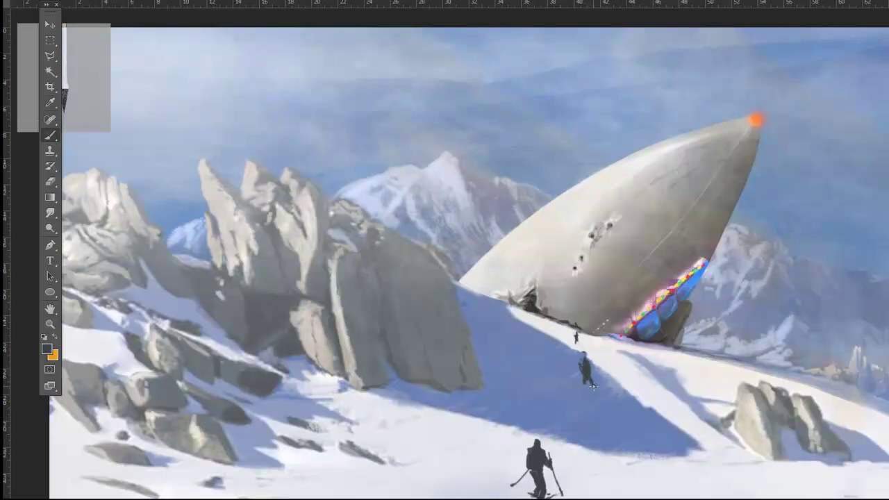
pyautogui.press('o')
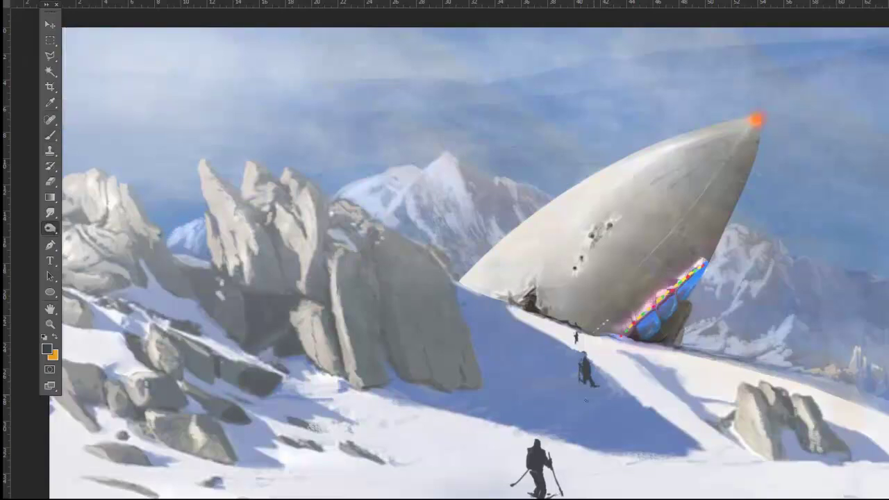
pyautogui.press('b')
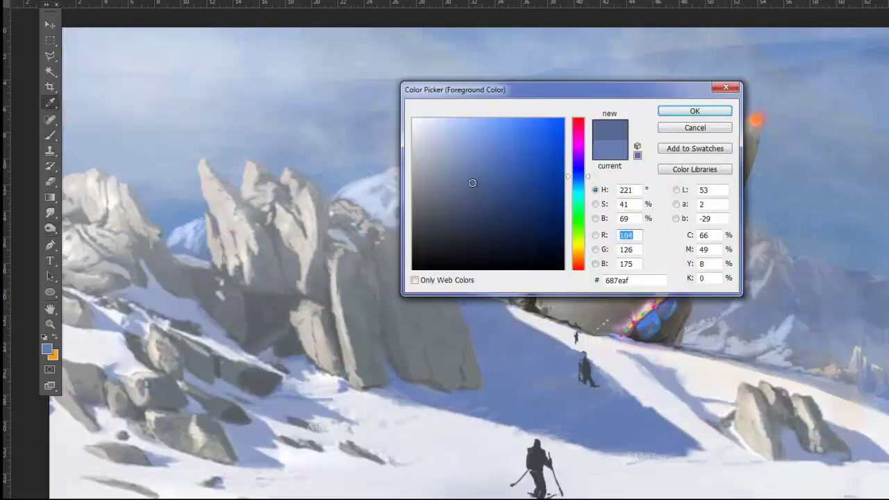
pyautogui.keyDown('alt'); pyautogui.click(590, 393); pyautogui.keyUp('alt')
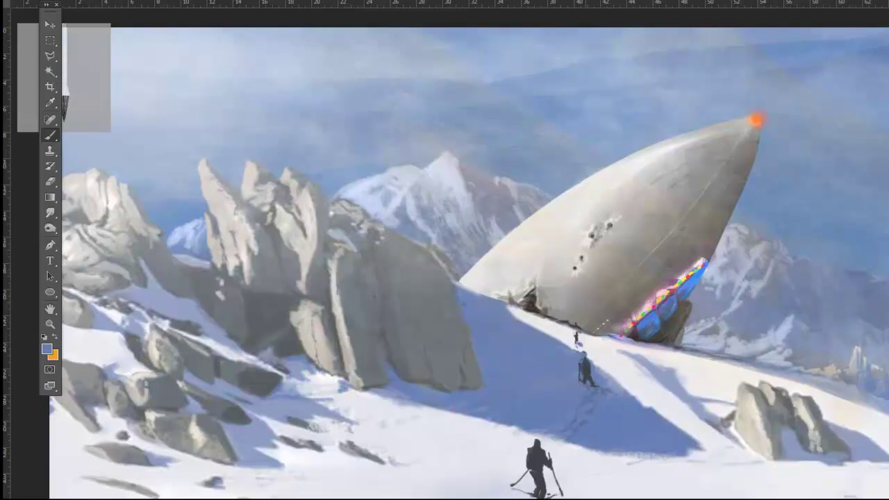
pyautogui.press('o')
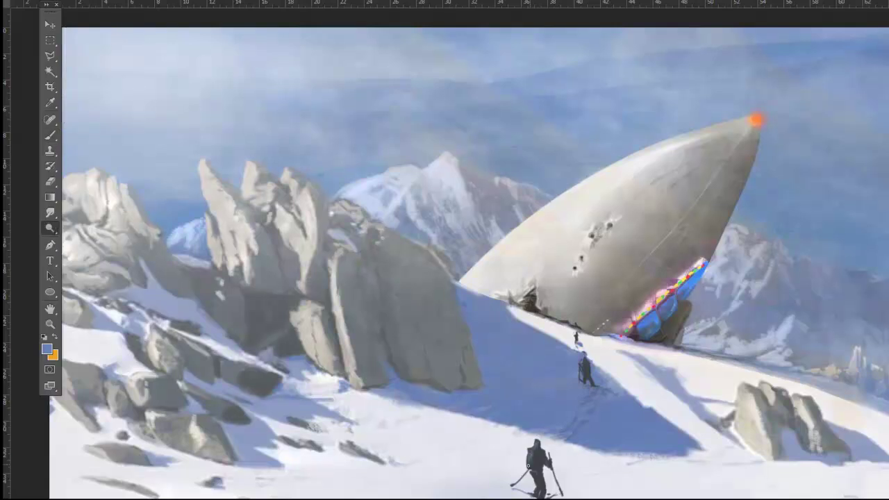
pyautogui.press('b')
# Pick dark and light greys in the Color Picker and sample the skier's dark tone.
pyautogui.click(46, 349)
pyautogui.click(685, 113)
pyautogui.click(46, 349)
pyautogui.click(695, 113)
pyautogui.click(46, 349)
pyautogui.click(694, 113)
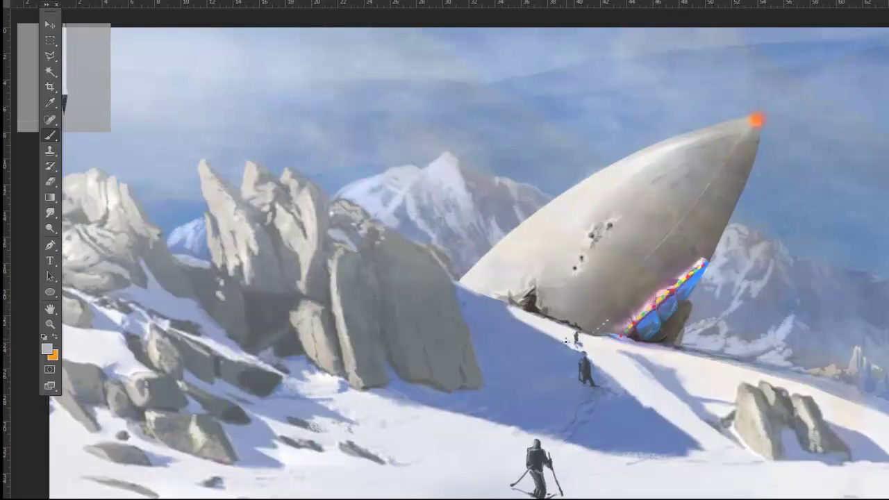
pyautogui.keyDown('alt'); pyautogui.click(530, 473); pyautogui.keyUp('alt')
pyautogui.click(48, 217)
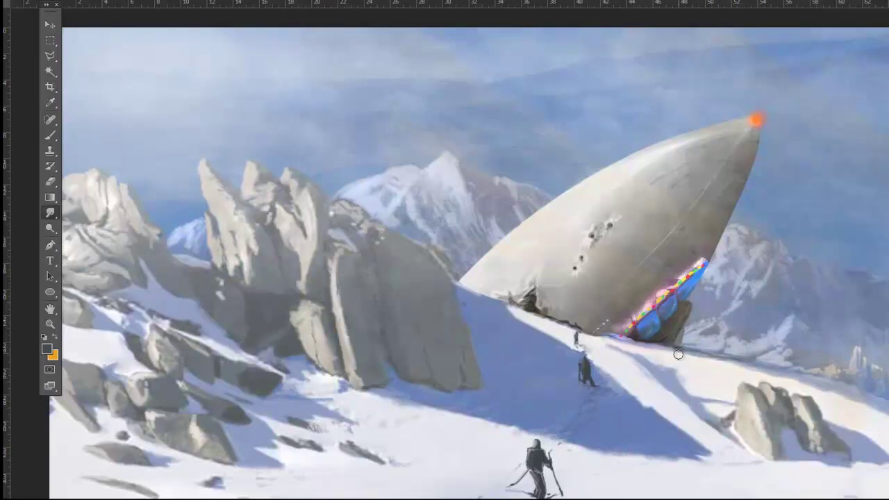
# Shade the lower hull dark grey and paint a smoke band streaming right.
pyautogui.press('b')
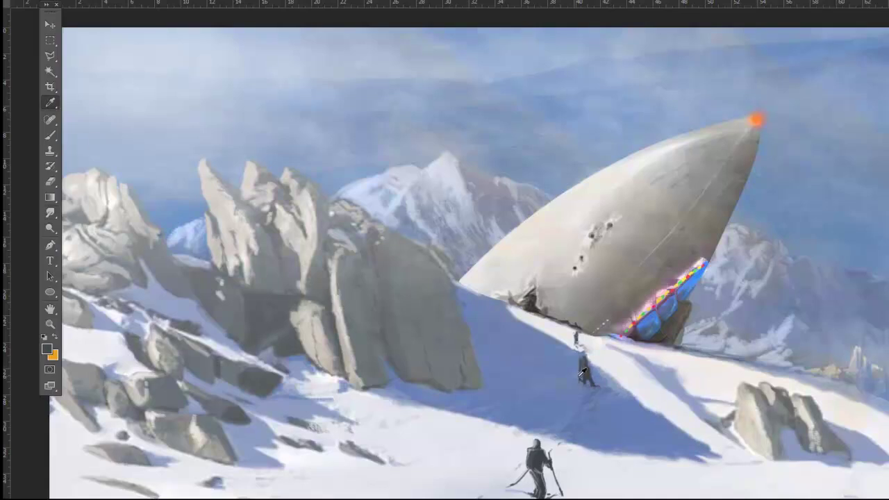
pyautogui.moveTo(582, 359)
pyautogui.mouseDown()
pyautogui.moveTo(589, 368)
pyautogui.moveTo(584, 359)
pyautogui.mouseUp()
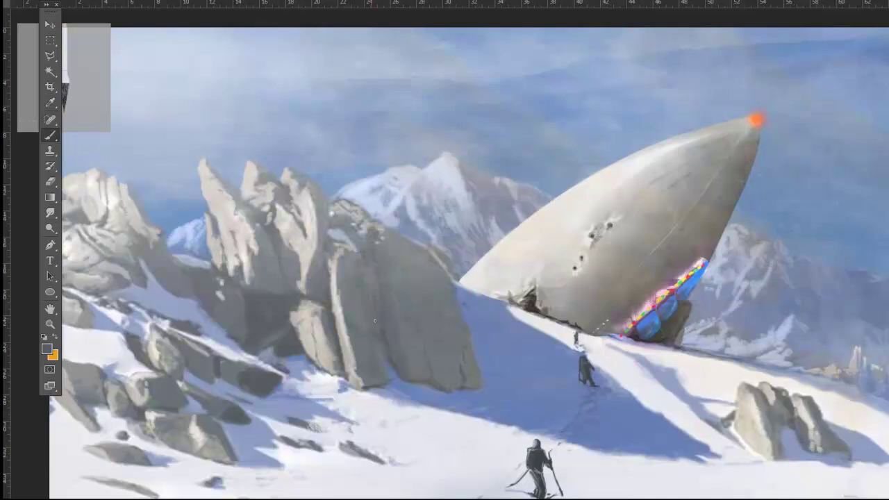
pyautogui.rightClick(173, 75)
pyautogui.moveTo(535, 306)
pyautogui.mouseDown()
pyautogui.moveTo(581, 268)
pyautogui.moveTo(609, 259)
pyautogui.moveTo(662, 269)
pyautogui.moveTo(703, 244)
pyautogui.mouseUp()
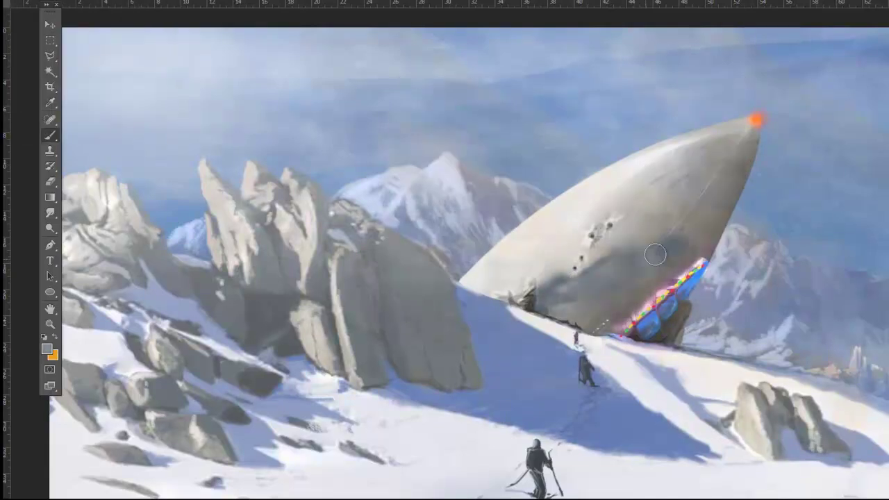
pyautogui.moveTo(612, 282); pyautogui.dragTo(709, 237)
pyautogui.moveTo(605, 305)
pyautogui.mouseDown()
pyautogui.moveTo(707, 280)
pyautogui.moveTo(834, 268)
pyautogui.moveTo(724, 244)
pyautogui.mouseUp()
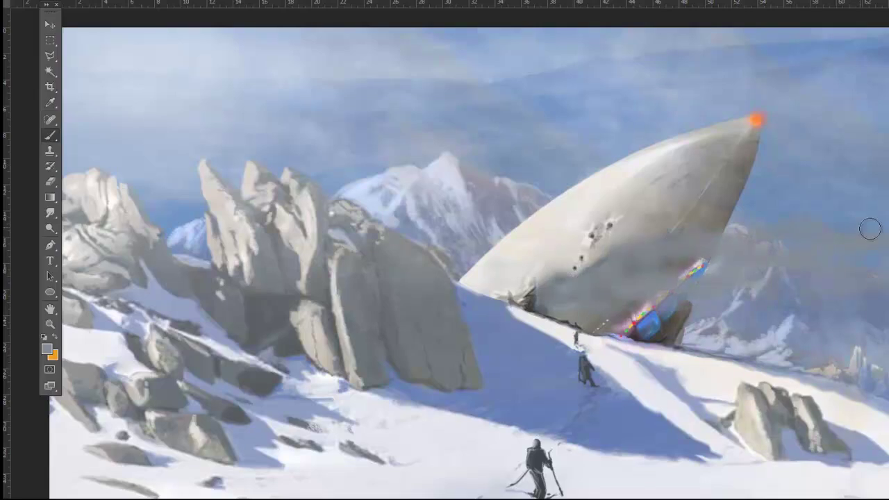
pyautogui.moveTo(559, 305)
pyautogui.mouseDown()
pyautogui.moveTo(663, 288)
pyautogui.moveTo(733, 253)
pyautogui.moveTo(806, 243)
pyautogui.moveTo(883, 274)
pyautogui.mouseUp()
# Paint light grey haze streaks over the smoke and the upper hull.
pyautogui.keyDown('alt'); pyautogui.click(577, 278); pyautogui.keyUp('alt')
pyautogui.moveTo(549, 299); pyautogui.dragTo(694, 251)
pyautogui.moveTo(563, 285); pyautogui.dragTo(674, 257)
pyautogui.moveTo(882, 250)
pyautogui.mouseDown()
pyautogui.moveTo(662, 261)
pyautogui.moveTo(576, 308)
pyautogui.moveTo(872, 299)
pyautogui.mouseUp()
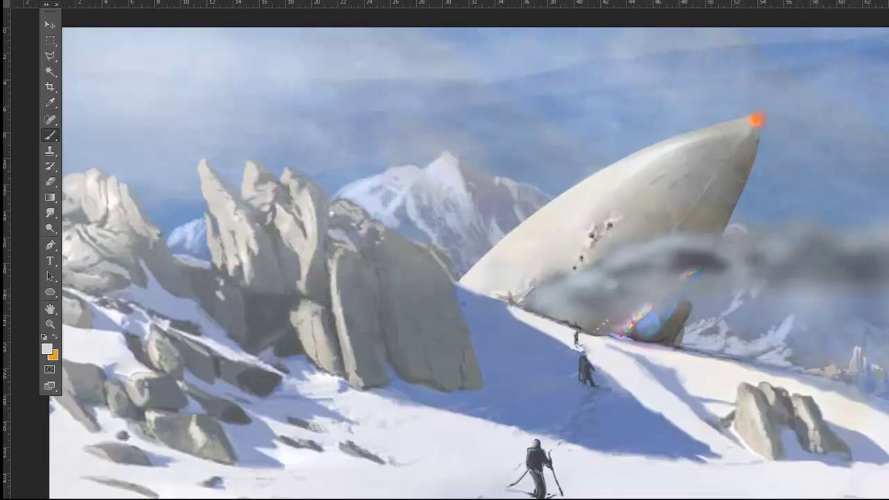
pyautogui.moveTo(612, 223); pyautogui.dragTo(775, 179)
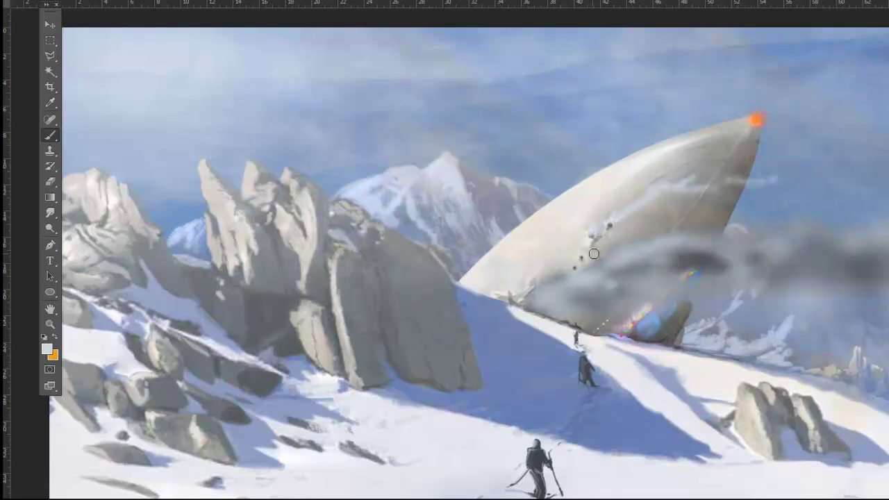
pyautogui.moveTo(577, 264); pyautogui.dragTo(745, 188)
# Add bluish-grey haze on the upper hull and bluish shading on the snow right of the wreck.
pyautogui.click(46, 349)
pyautogui.click(693, 111)
pyautogui.moveTo(639, 208); pyautogui.dragTo(799, 174)
pyautogui.keyDown('alt'); pyautogui.click(606, 338); pyautogui.keyUp('alt')
pyautogui.moveTo(606, 338)
pyautogui.mouseDown()
pyautogui.moveTo(806, 396)
pyautogui.moveTo(862, 424)
pyautogui.mouseUp()
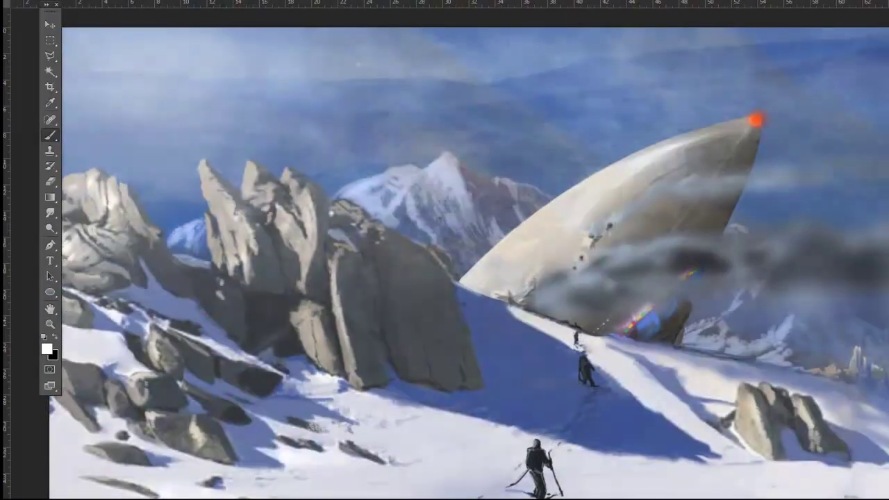
pyautogui.click(50, 213)
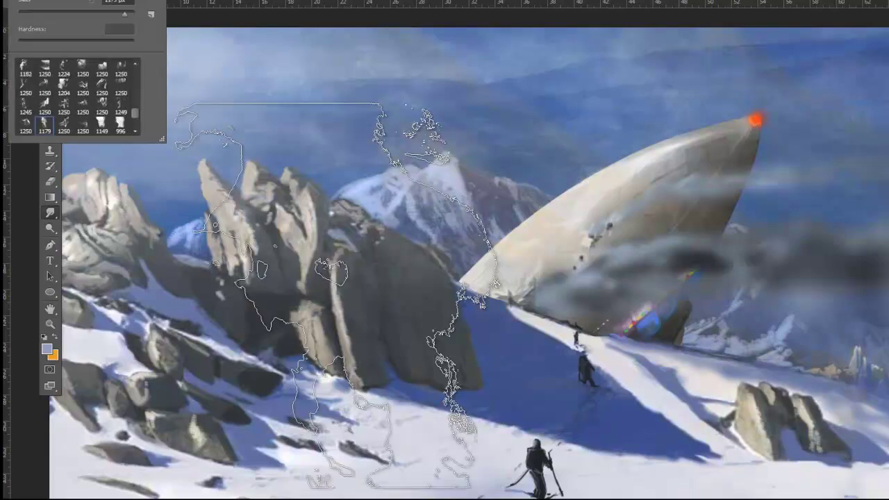
# Paint white clouds with a cloud brush across the upper sky, brightening both corners.
pyautogui.click(47, 349)
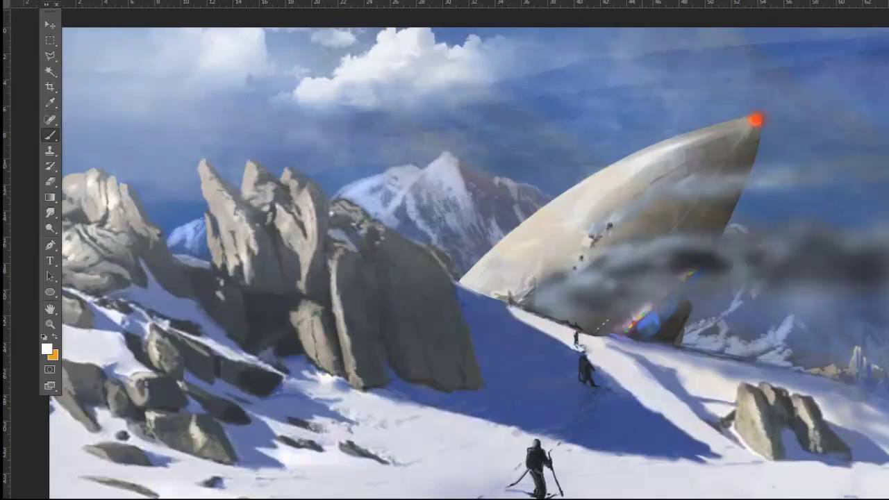
pyautogui.moveTo(155, 132); pyautogui.dragTo(695, 83)
pyautogui.moveTo(416, 70); pyautogui.dragTo(820, 66)
pyautogui.click(50, 212)
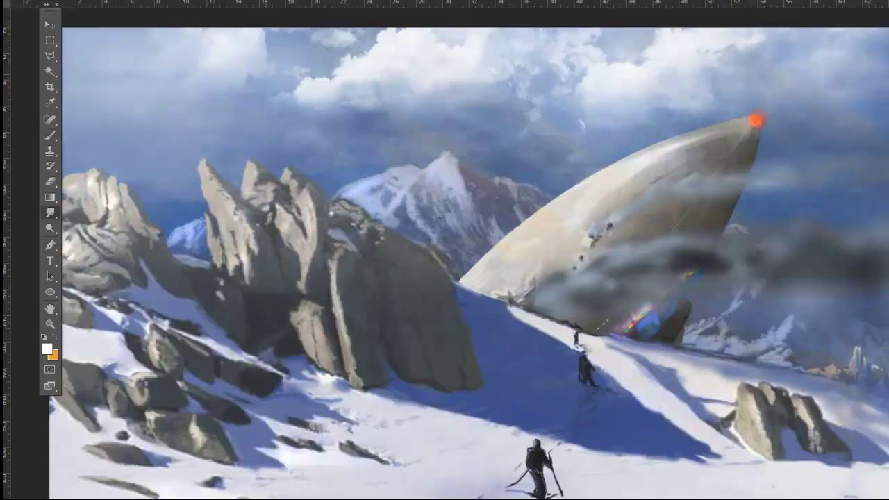
pyautogui.press('[')
pyautogui.press('[')
pyautogui.press('[')
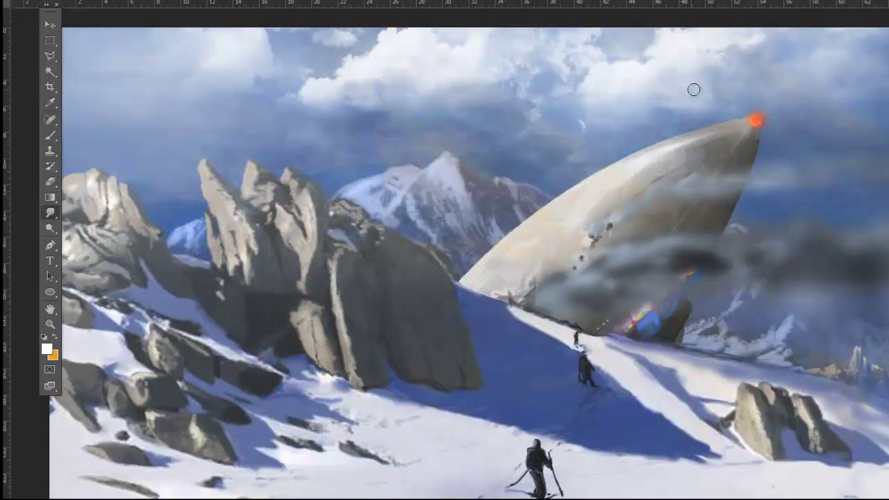
pyautogui.press('b')
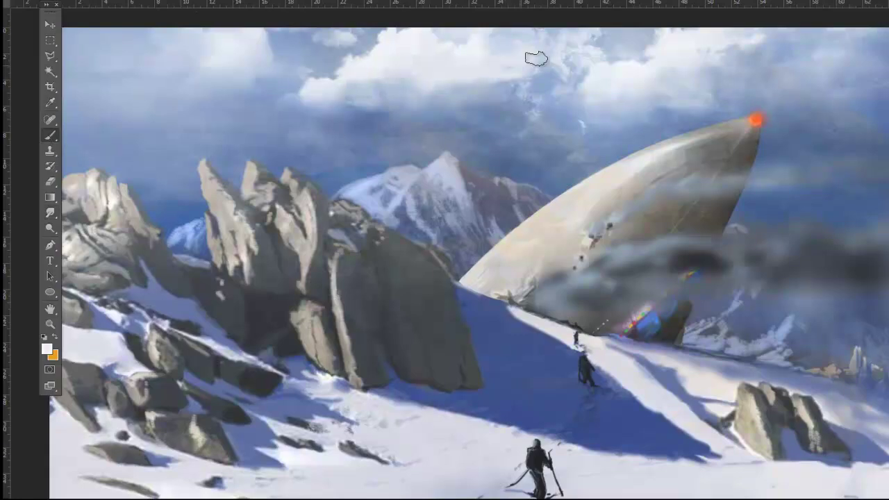
pyautogui.moveTo(237, 52)
pyautogui.mouseDown()
pyautogui.moveTo(155, 71)
pyautogui.moveTo(192, 62)
pyautogui.mouseUp()
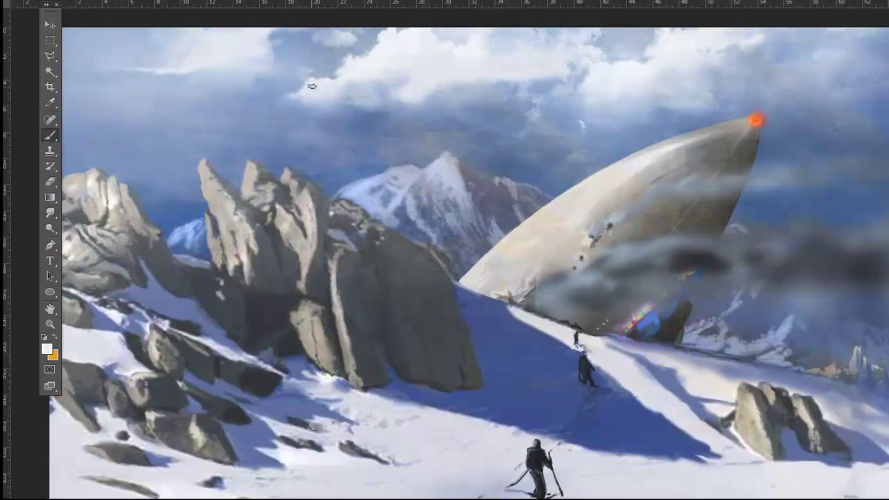
pyautogui.moveTo(778, 48); pyautogui.dragTo(861, 52)
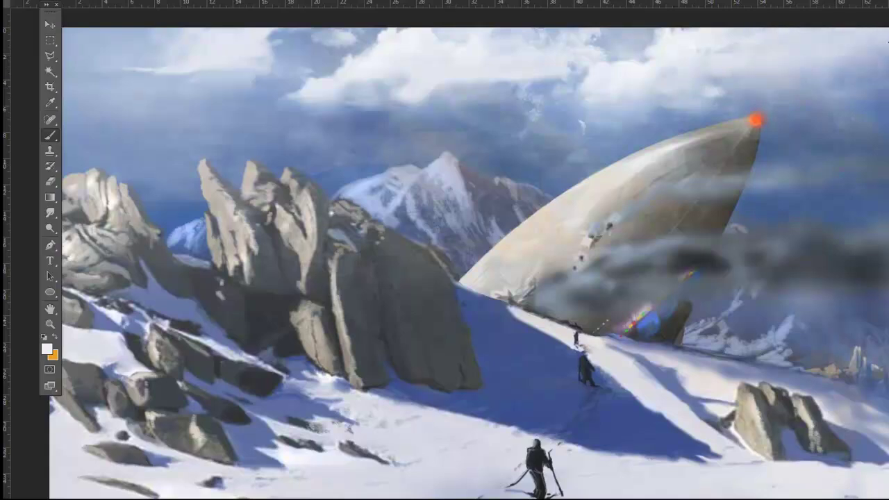
pyautogui.press(']')
pyautogui.press(']')
pyautogui.press(']')
# Adjust the paint colour and brighten clouds above the nose and at the upper right.
pyautogui.click(46, 349)
pyautogui.click(671, 113)
pyautogui.moveTo(576, 97)
pyautogui.mouseDown()
pyautogui.moveTo(525, 111)
pyautogui.moveTo(646, 99)
pyautogui.mouseUp()
pyautogui.moveTo(877, 77); pyautogui.dragTo(778, 66)
pyautogui.click(46, 350)
pyautogui.click(668, 109)
pyautogui.moveTo(879, 76); pyautogui.dragTo(813, 41)
pyautogui.moveTo(687, 42); pyautogui.dragTo(757, 90)
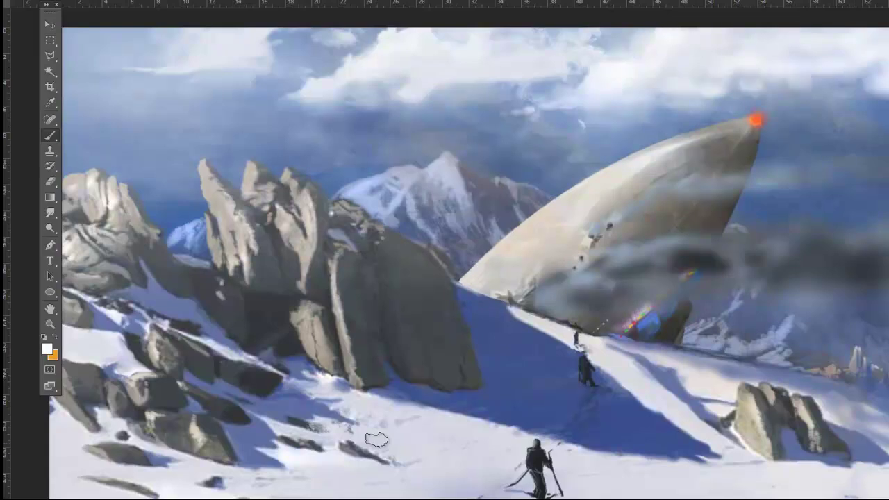
# Dodge the rainbow-lit streak along the ship's lower edge with a smaller brush.
pyautogui.press('r')
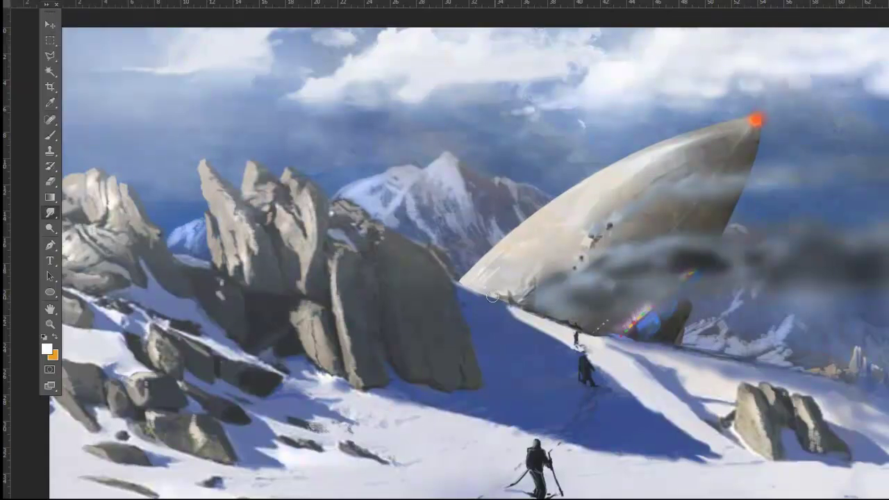
pyautogui.rightClick(50, 212)
pyautogui.click(87, 207)
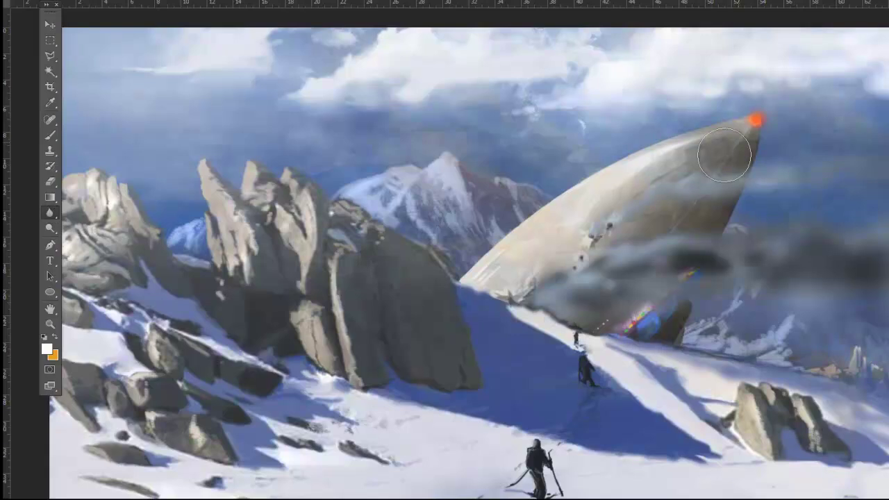
pyautogui.press('[')
pyautogui.press('[')
pyautogui.press('[')
pyautogui.press('o')
pyautogui.moveTo(619, 336)
pyautogui.mouseDown()
pyautogui.moveTo(705, 270)
pyautogui.moveTo(666, 333)
pyautogui.mouseUp()
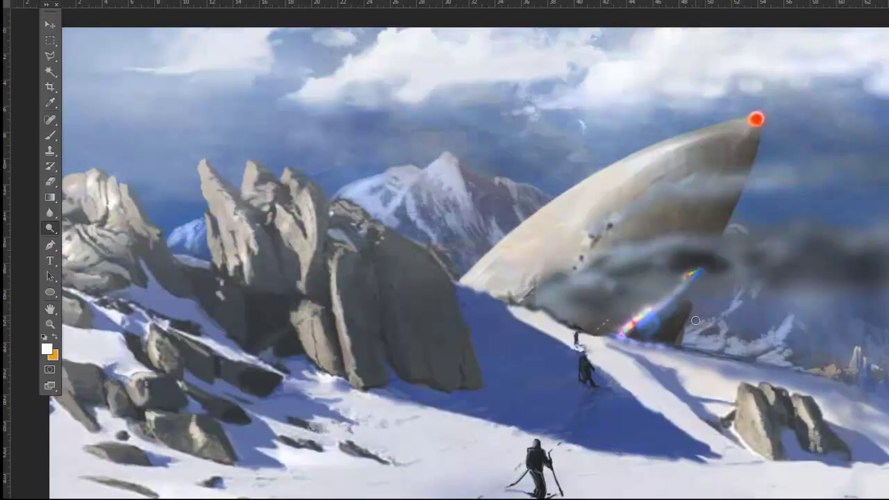
pyautogui.press('i')
pyautogui.press('b')
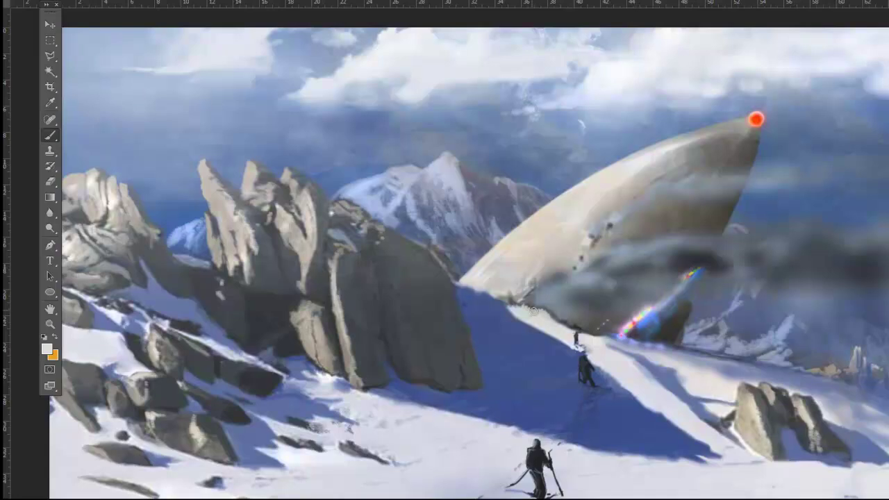
pyautogui.press('o')
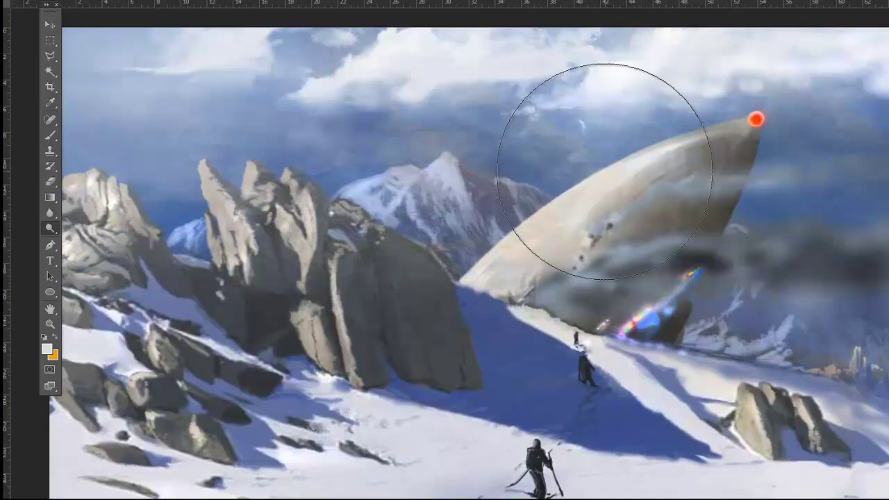
# Lighten the upper-left hull and paint soft haze over the hull and nearby sky.
pyautogui.moveTo(536, 159); pyautogui.dragTo(695, 179)
pyautogui.click(50, 136)
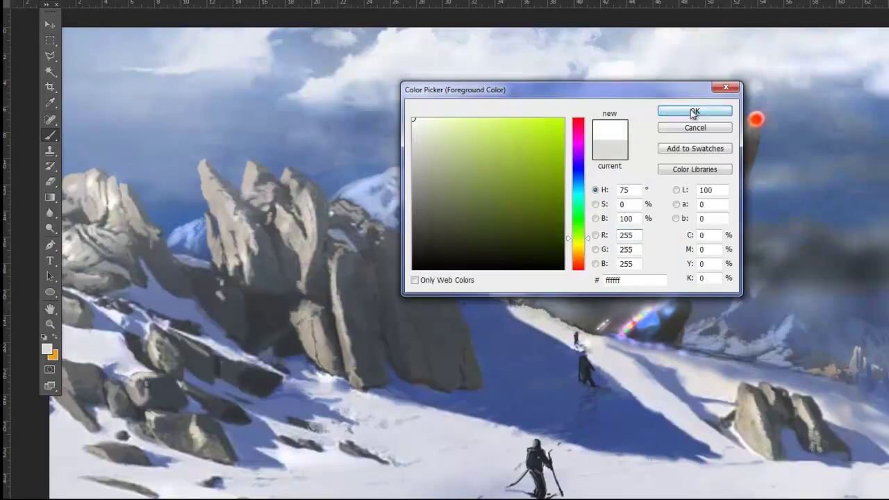
pyautogui.moveTo(496, 139)
pyautogui.mouseDown()
pyautogui.moveTo(646, 199)
pyautogui.moveTo(820, 167)
pyautogui.mouseUp()
pyautogui.moveTo(486, 181); pyautogui.dragTo(611, 199)
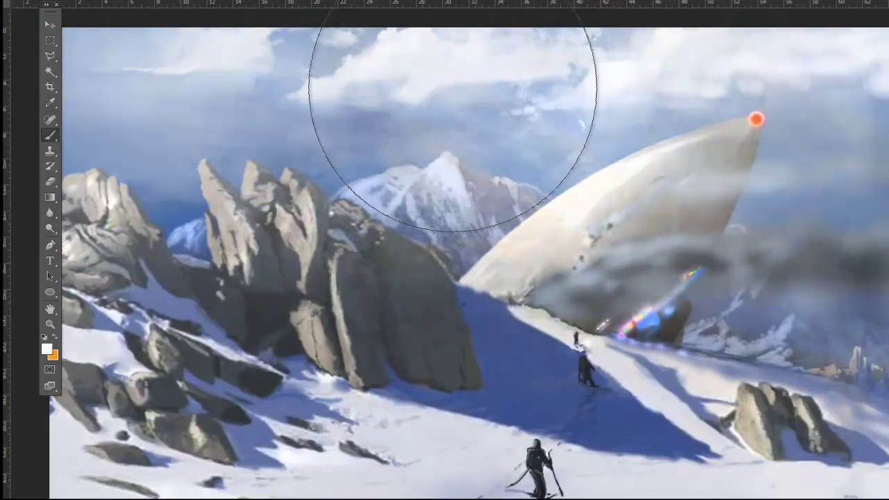
pyautogui.moveTo(695, 174); pyautogui.dragTo(568, 189)
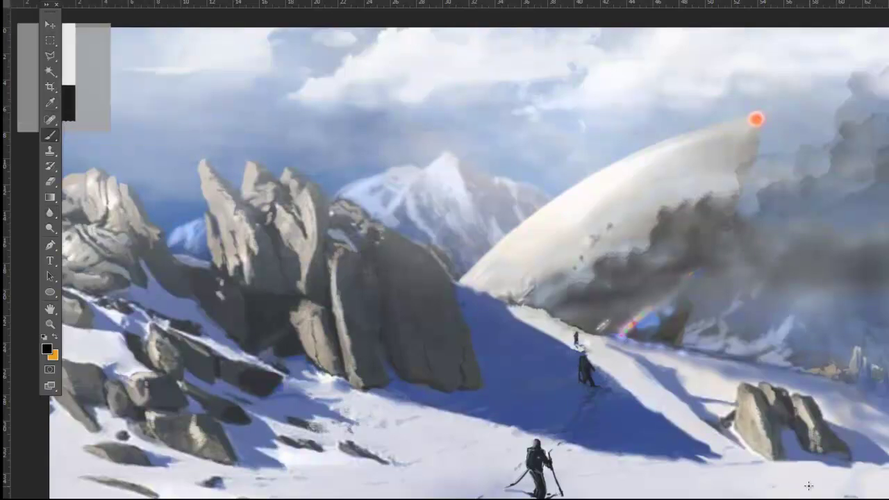
# Sign the painting at the bottom right and resize the signature with Free Transform.
pyautogui.moveTo(789, 486); pyautogui.dragTo(886, 485)
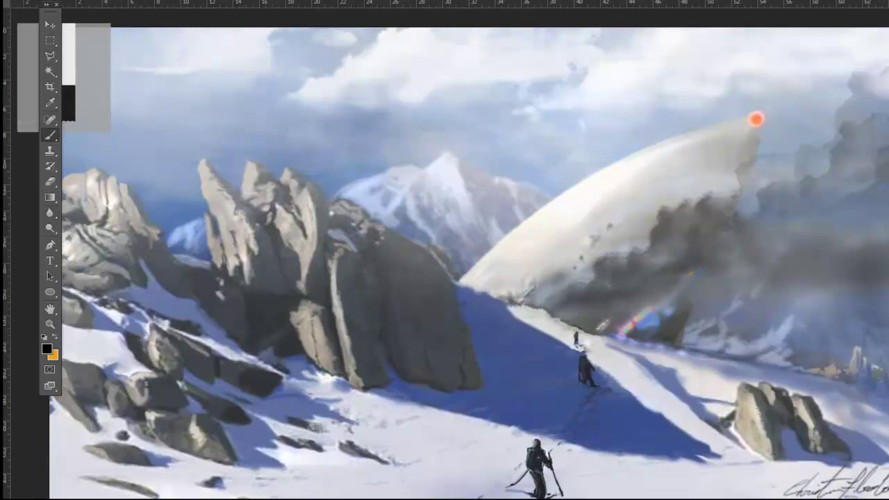
pyautogui.hotkey('ctrl', 't')
pyautogui.press('Return')
pyautogui.press('m')
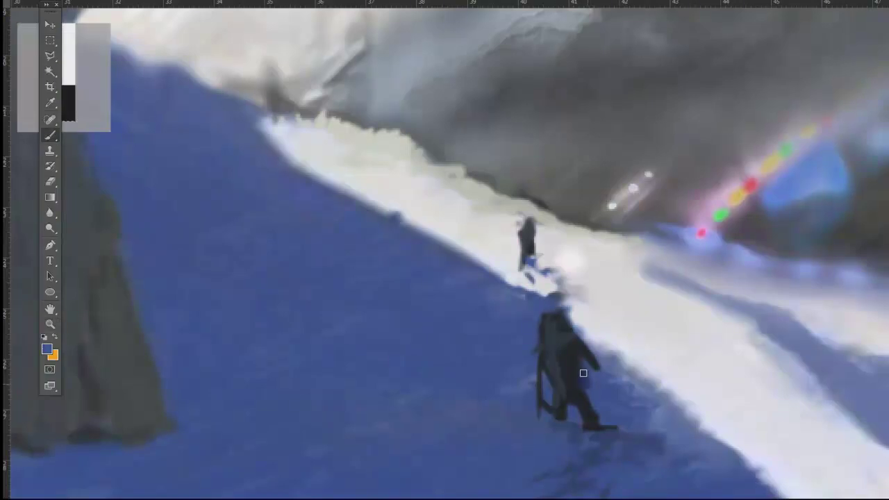
# Paint blue strokes and lighter blue highlights onto the dark skier.
pyautogui.moveTo(50, 213); pyautogui.dragTo(84, 237)
pyautogui.press('b')
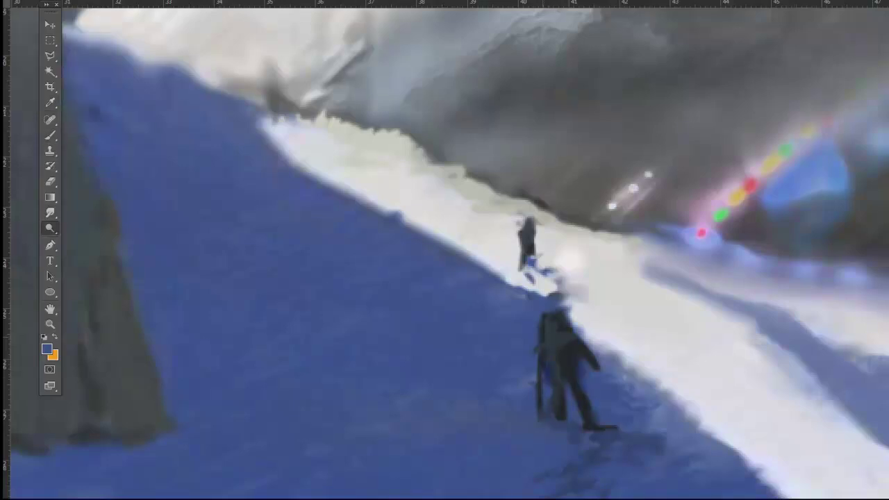
pyautogui.moveTo(548, 359); pyautogui.dragTo(555, 375)
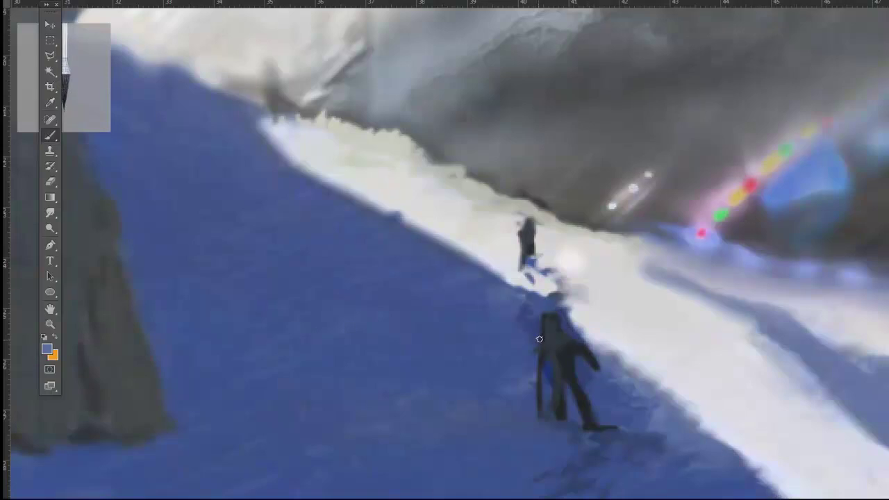
pyautogui.click(46, 350)
pyautogui.press('Return')
pyautogui.moveTo(526, 299)
pyautogui.mouseDown()
pyautogui.moveTo(522, 341)
pyautogui.moveTo(598, 379)
pyautogui.moveTo(612, 424)
pyautogui.mouseUp()
# Sample dark blue and paint the lower skier's slanted pole and long cast shadow.
pyautogui.press('i')
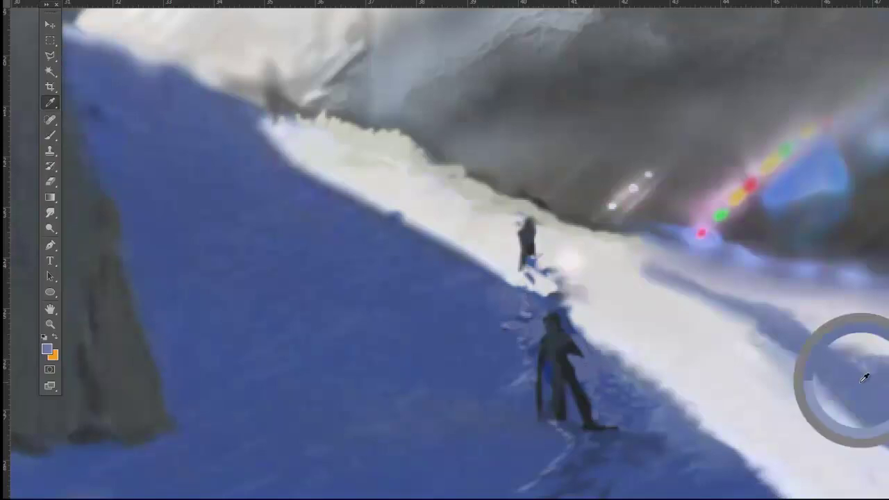
pyautogui.click(530, 318)
pyautogui.press('b')
pyautogui.moveTo(552, 328)
pyautogui.mouseDown()
pyautogui.moveTo(569, 356)
pyautogui.moveTo(568, 397)
pyautogui.moveTo(603, 409)
pyautogui.mouseUp()
pyautogui.moveTo(603, 417); pyautogui.dragTo(679, 450)
pyautogui.moveTo(530, 262); pyautogui.dragTo(550, 273)
pyautogui.keyDown('alt'); pyautogui.click(527, 236); pyautogui.keyUp('alt')
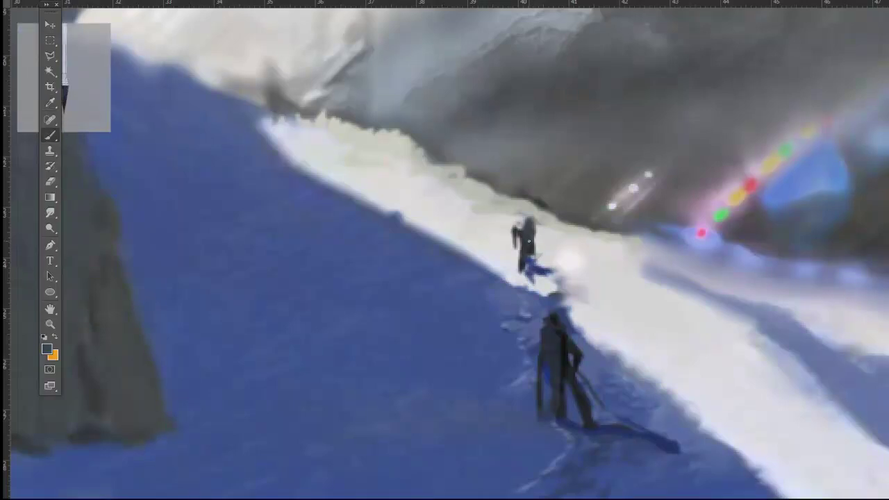